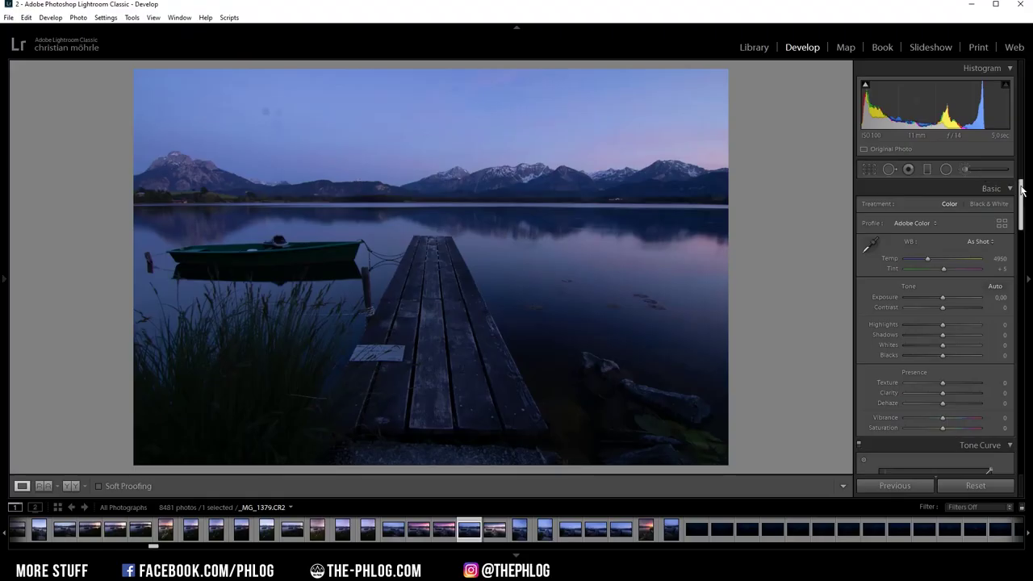
- Enable lens profile corrections, apply the Adobe Landscape profile, and start warming the Temp slider
left_click_drag(1023, 193, 1023, 347)
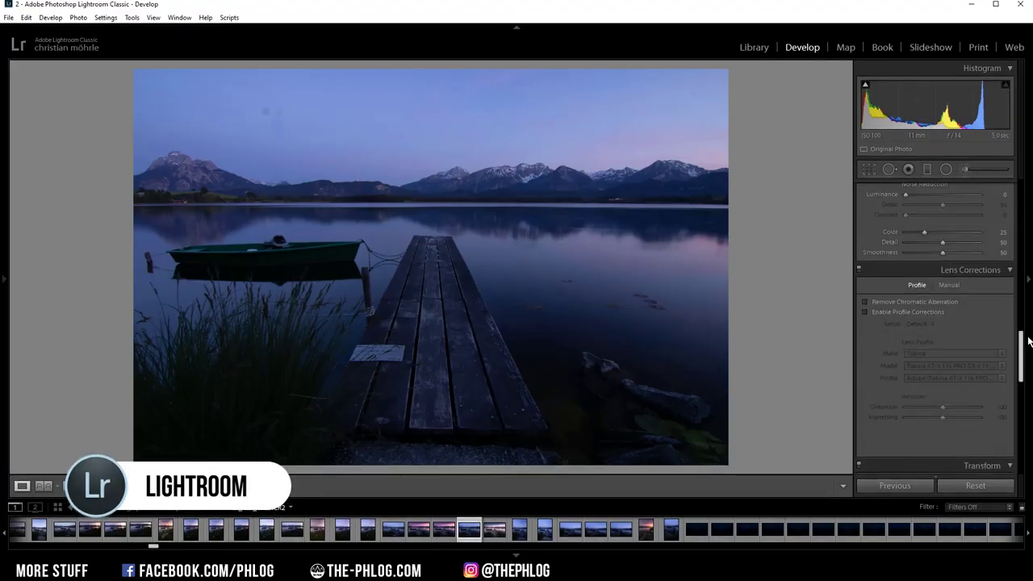
left_click(913, 313)
left_click_drag(1021, 356, 883, 189)
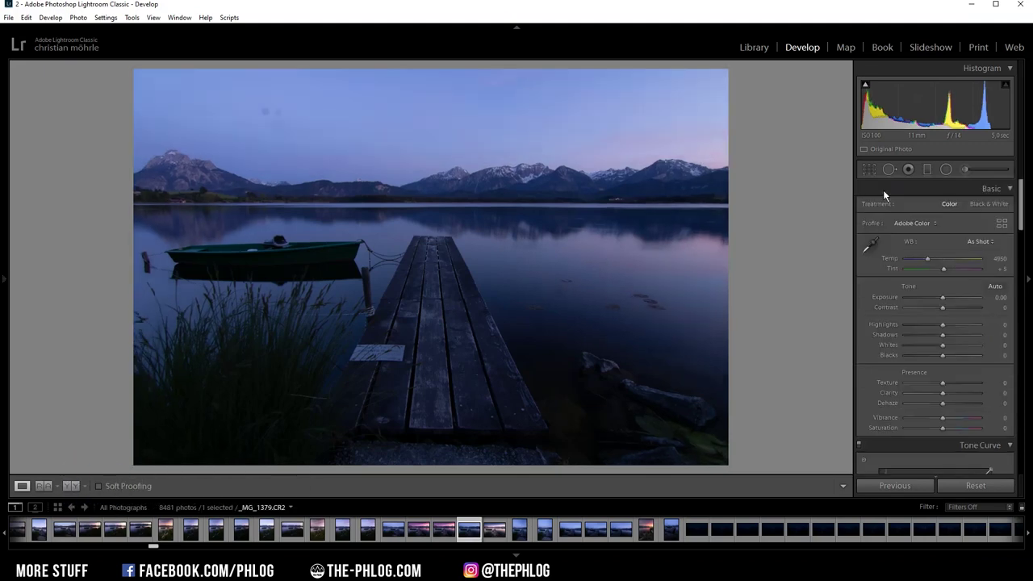
left_click(919, 224)
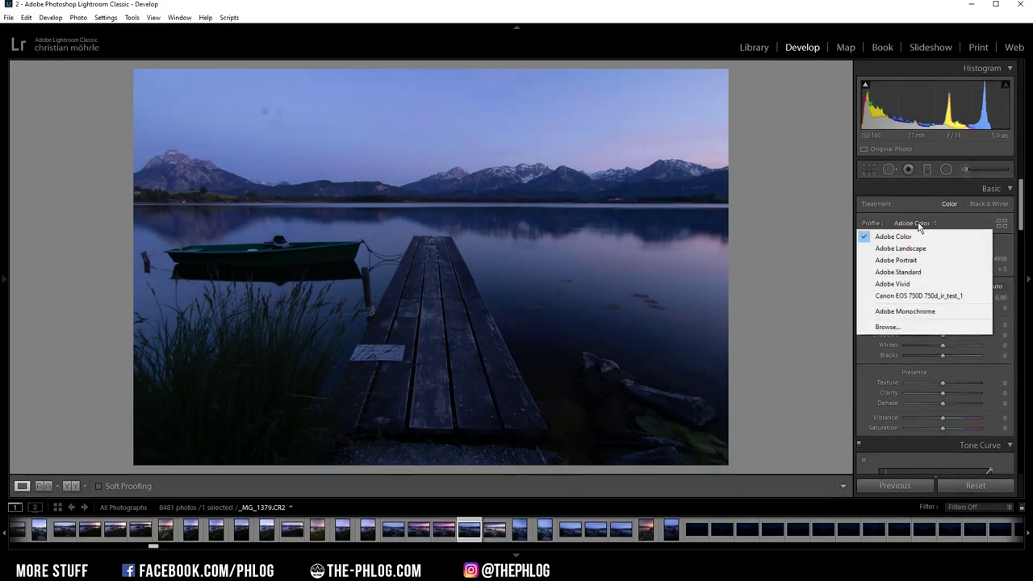
left_click(918, 245)
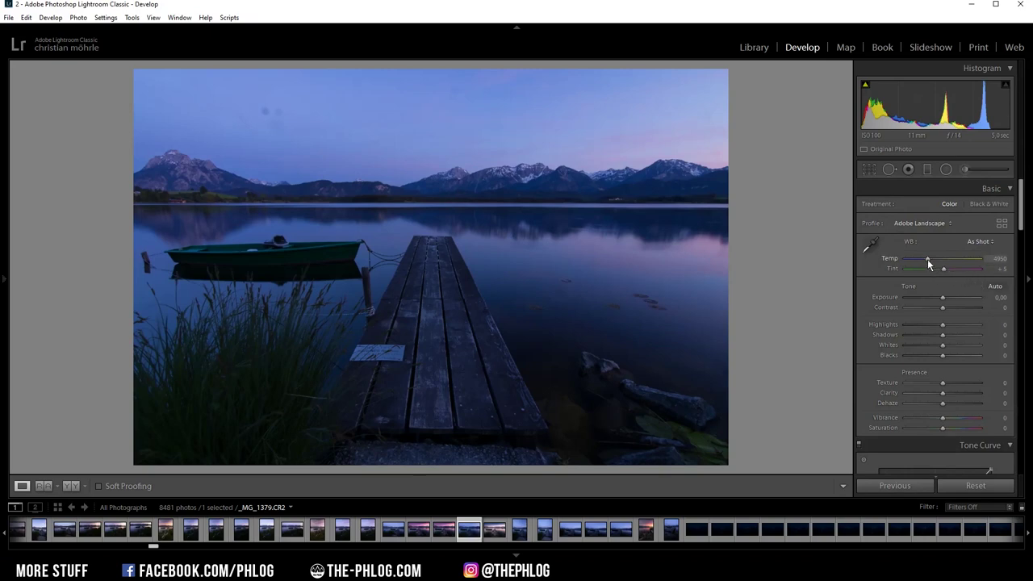
left_click_drag(927, 260, 951, 259)
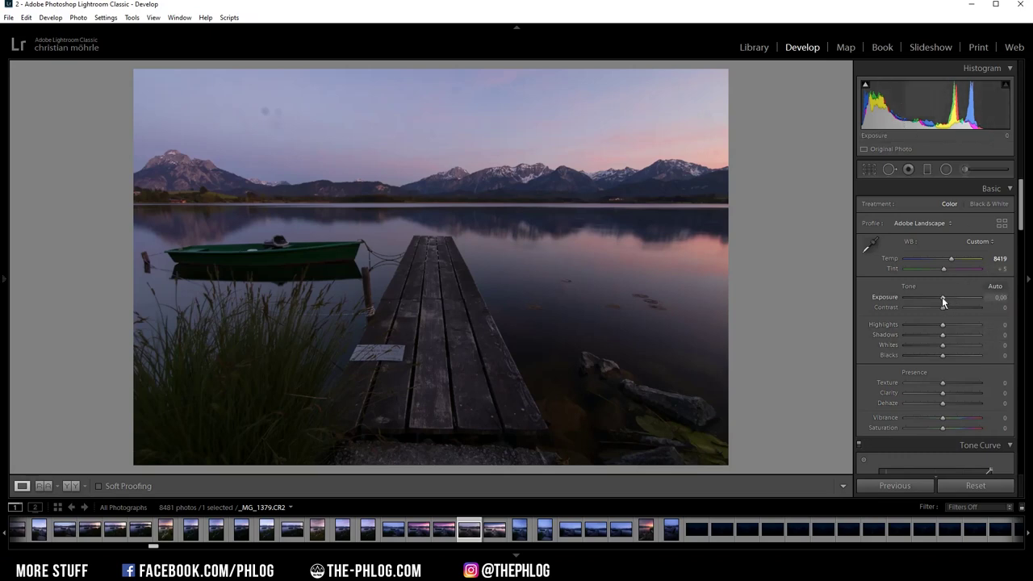
- Brighten Exposure to +0.44 and add +17 Vibrance, then bring up the Graduated Filter tool
left_click_drag(942, 297, 945, 297)
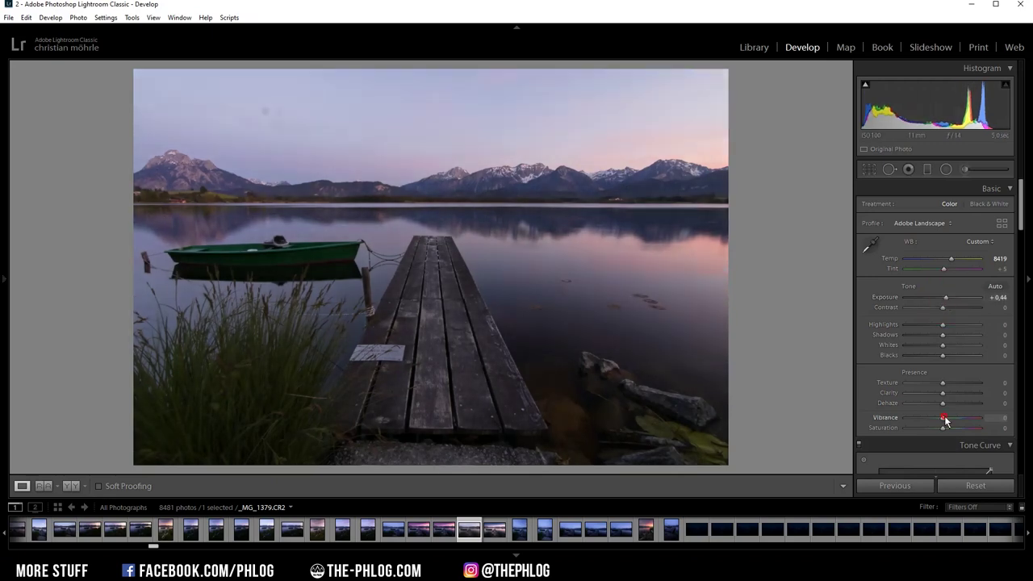
left_click_drag(944, 418, 953, 418)
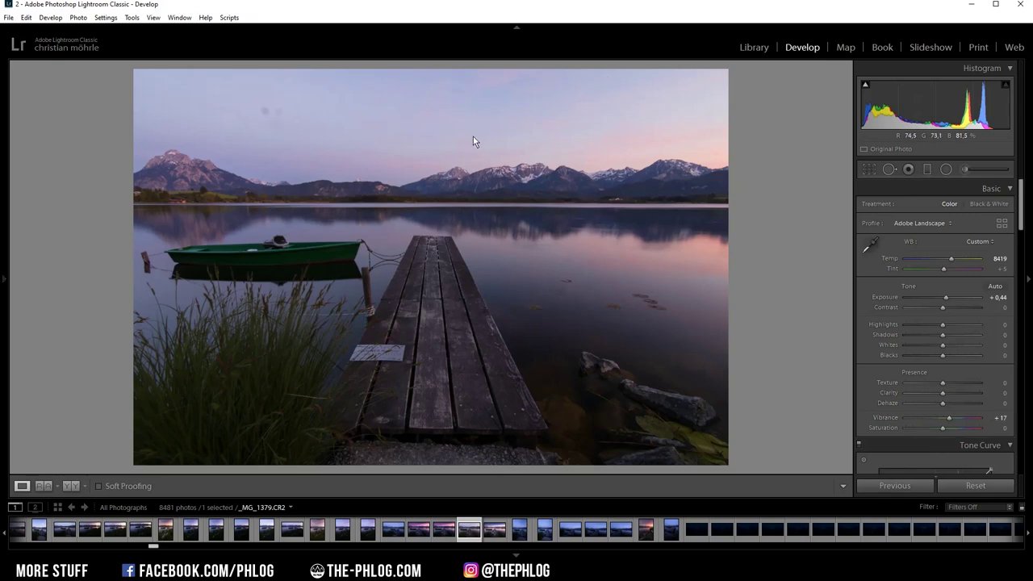
left_click(926, 167)
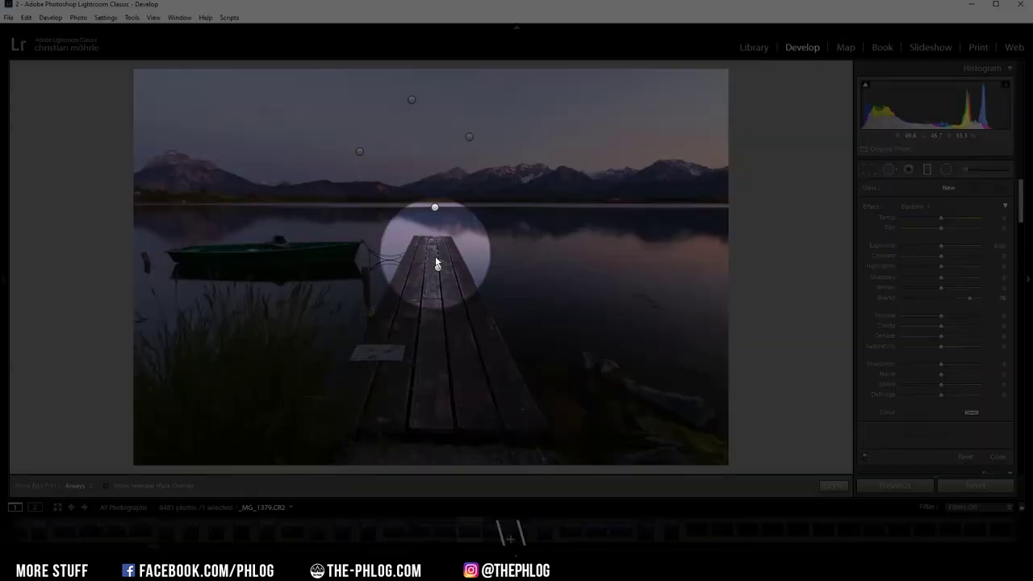
- Darken the pier gradient's Exposure, then give the horizon gradient Whites 100, Texture 9, Temp -16
left_click(438, 268)
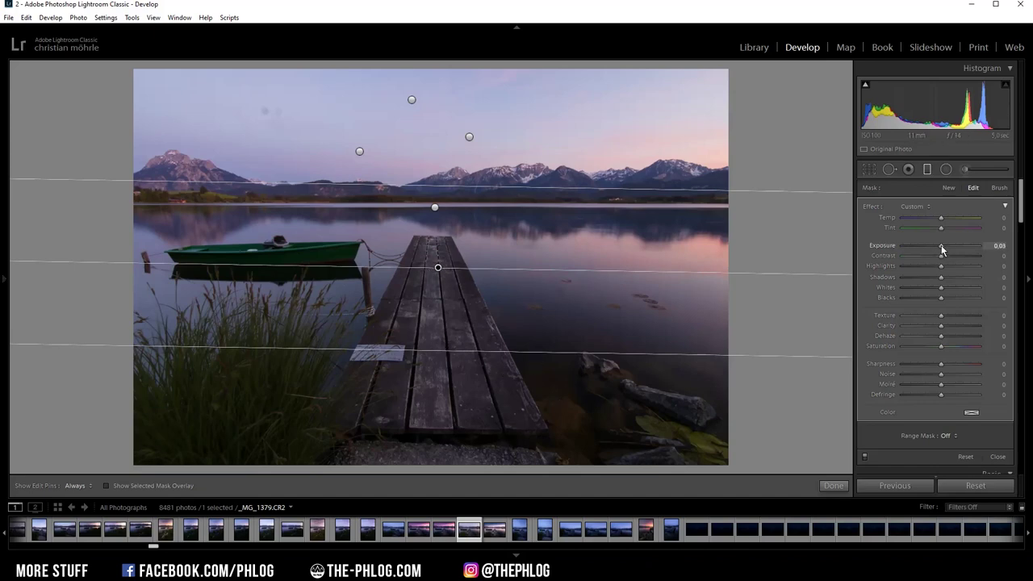
left_click_drag(941, 246, 936, 246)
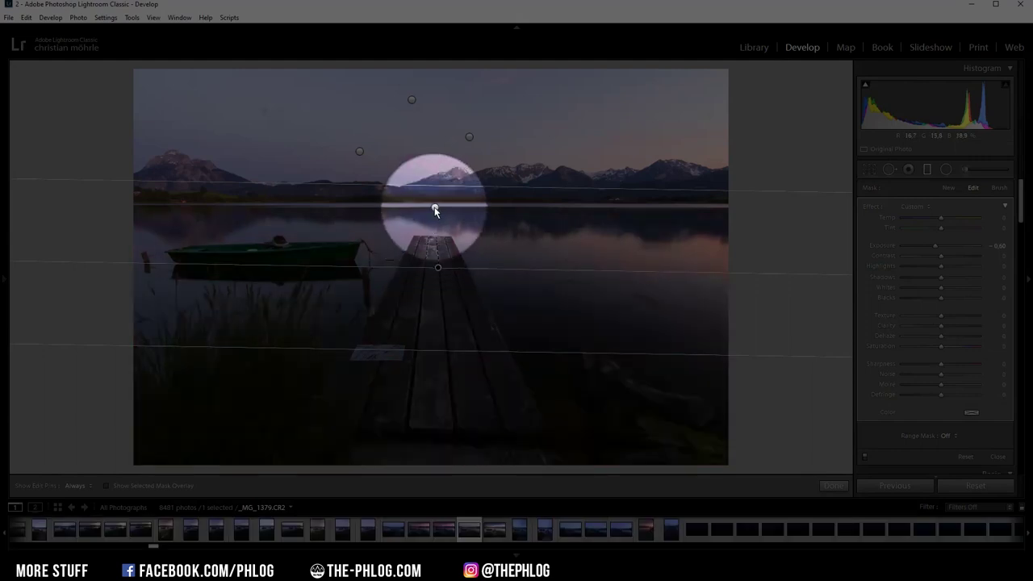
left_click(435, 208)
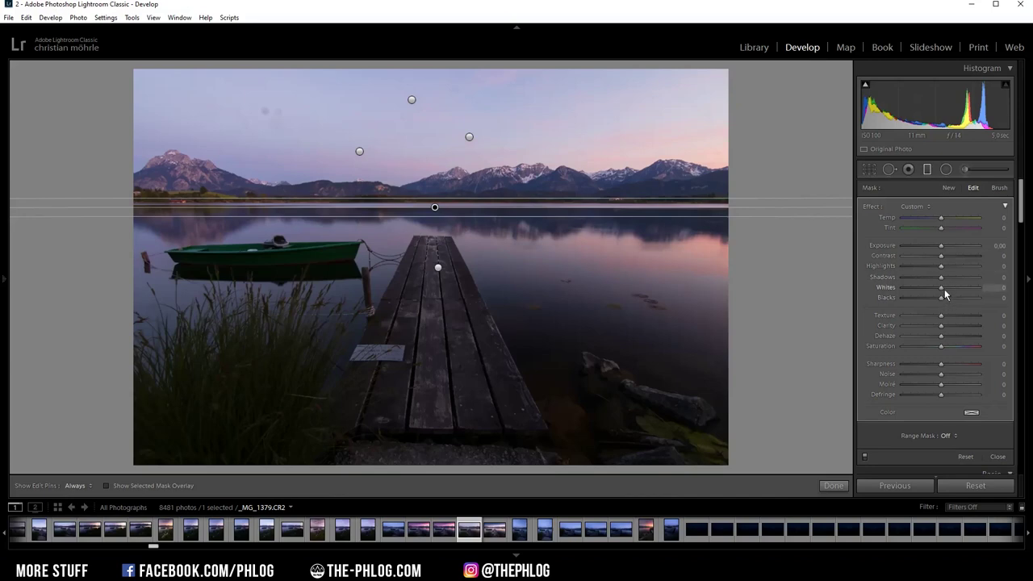
left_click_drag(946, 294, 985, 290)
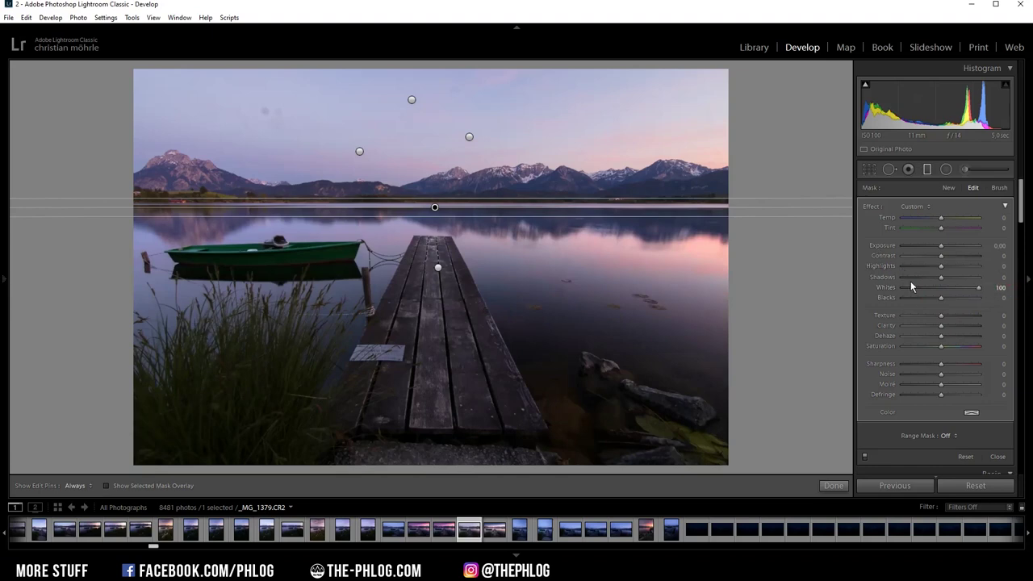
left_click_drag(942, 319, 946, 321)
left_click_drag(942, 221, 937, 221)
left_click(935, 218)
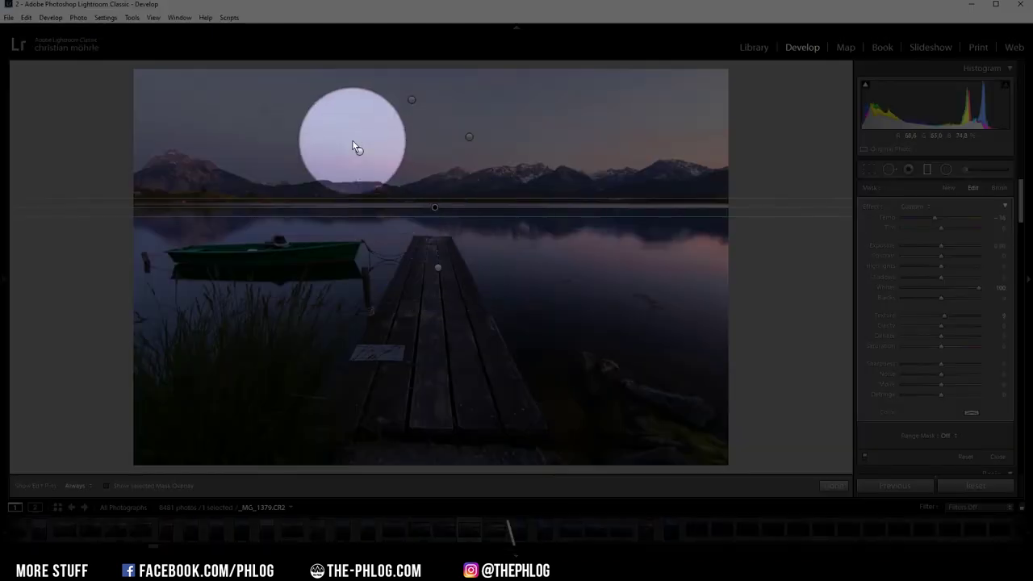
- Darken the diagonal sky graduated filter to an Exposure of -0.82
left_click(360, 151)
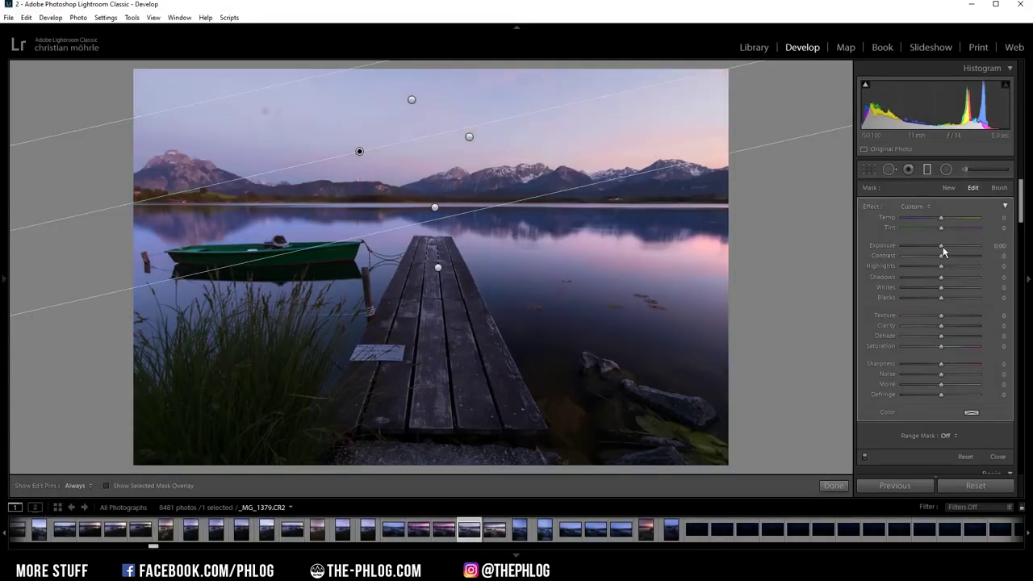
left_click_drag(941, 248, 937, 251)
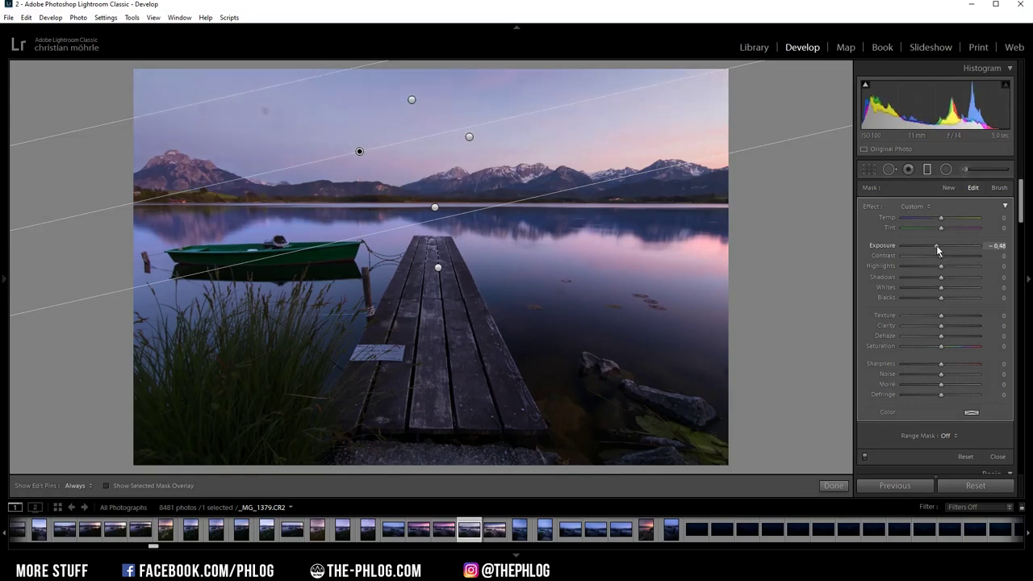
left_click_drag(937, 250, 932, 250)
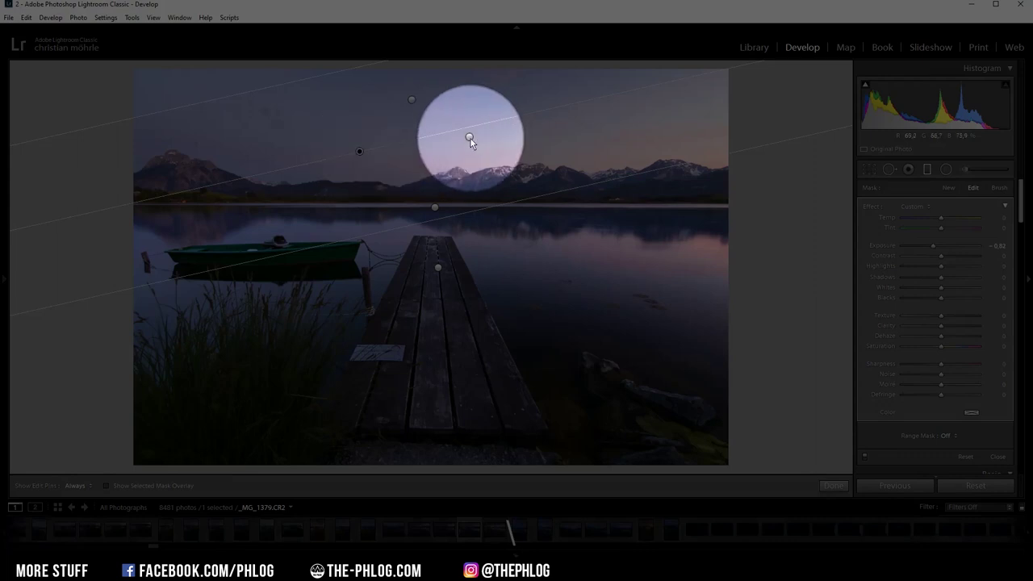
left_click(470, 137)
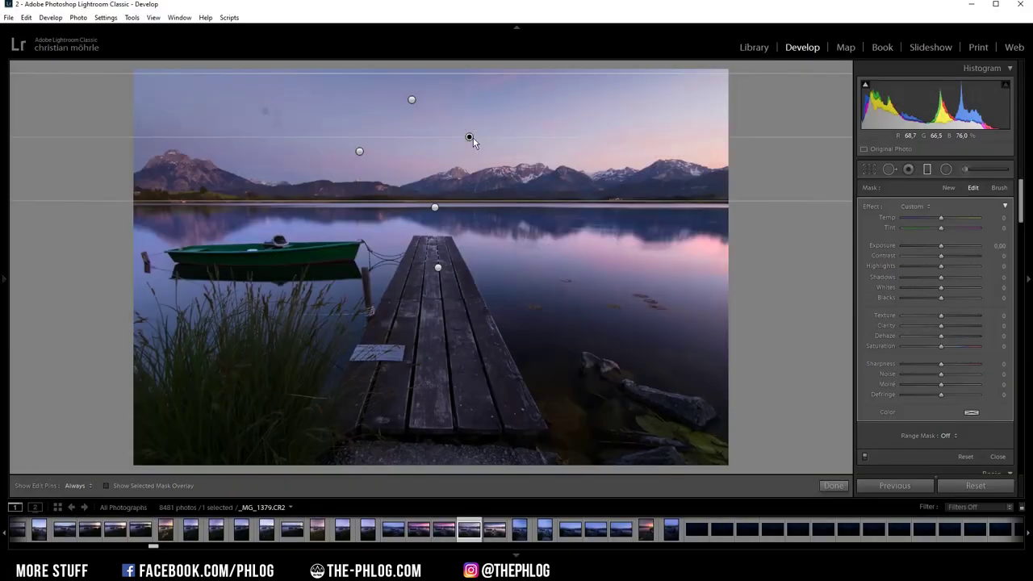
- Cool, magenta-tint and darken the top-sky gradient to Exposure -0.48, then darken another sky gradient
mouse_move(471, 138)
left_click_drag(940, 220, 921, 221)
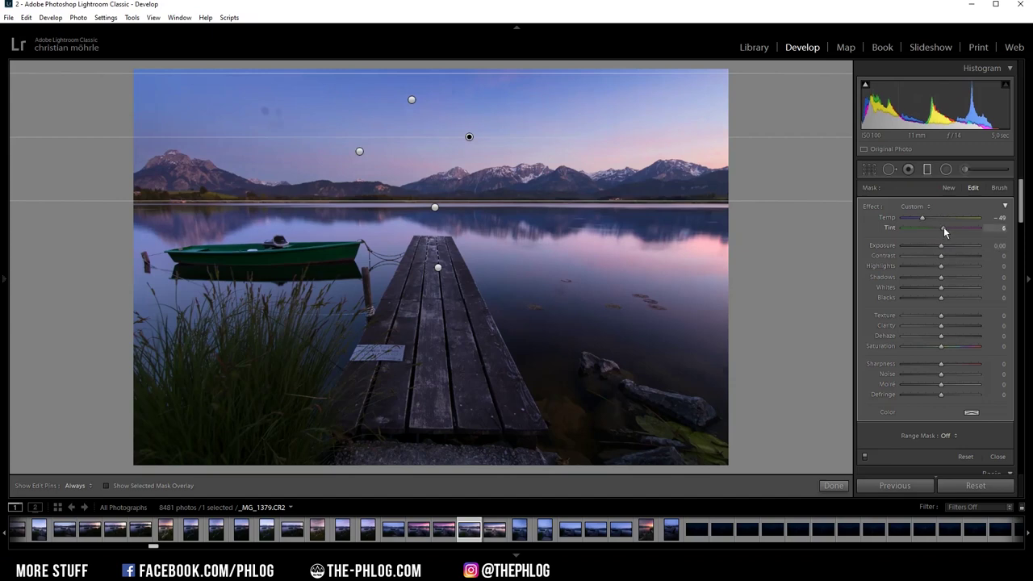
left_click_drag(944, 230, 949, 231)
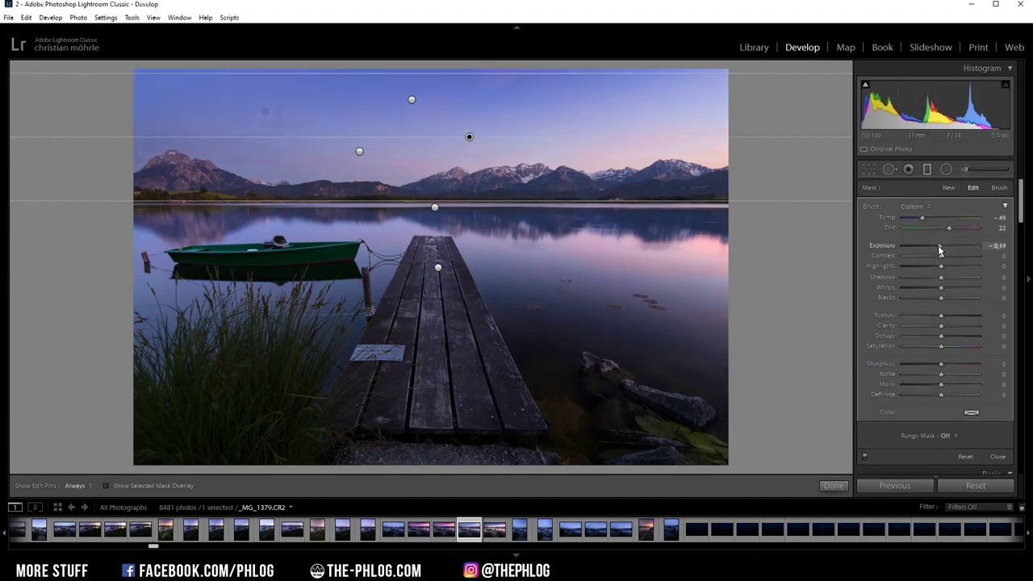
left_click_drag(941, 248, 929, 250)
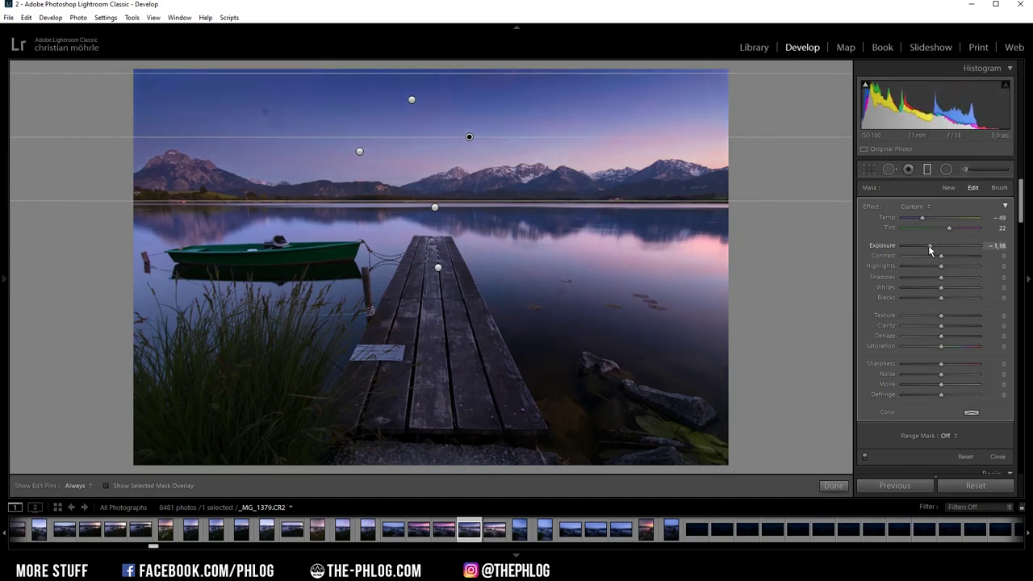
left_click_drag(930, 251, 928, 250)
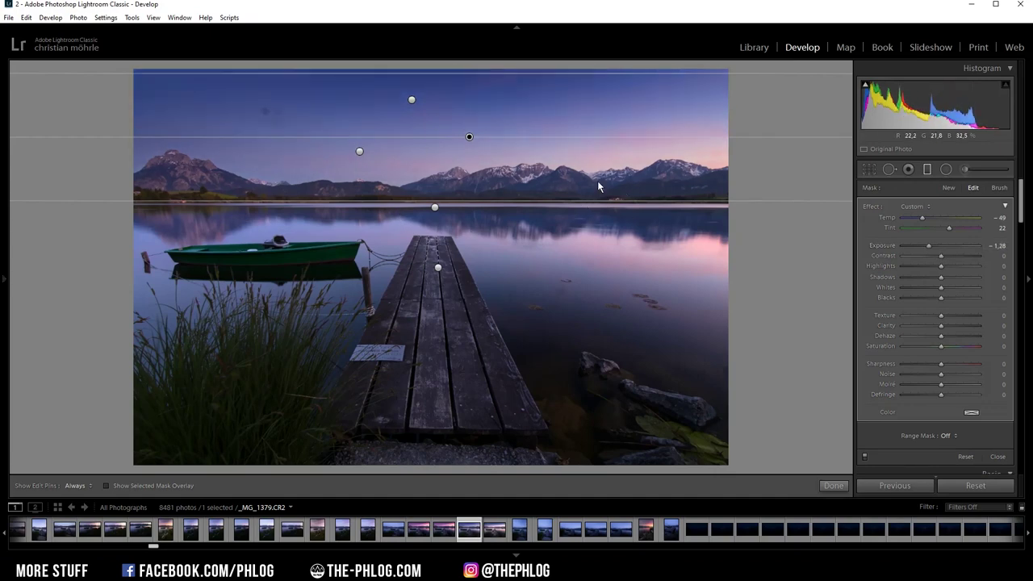
left_click(411, 100)
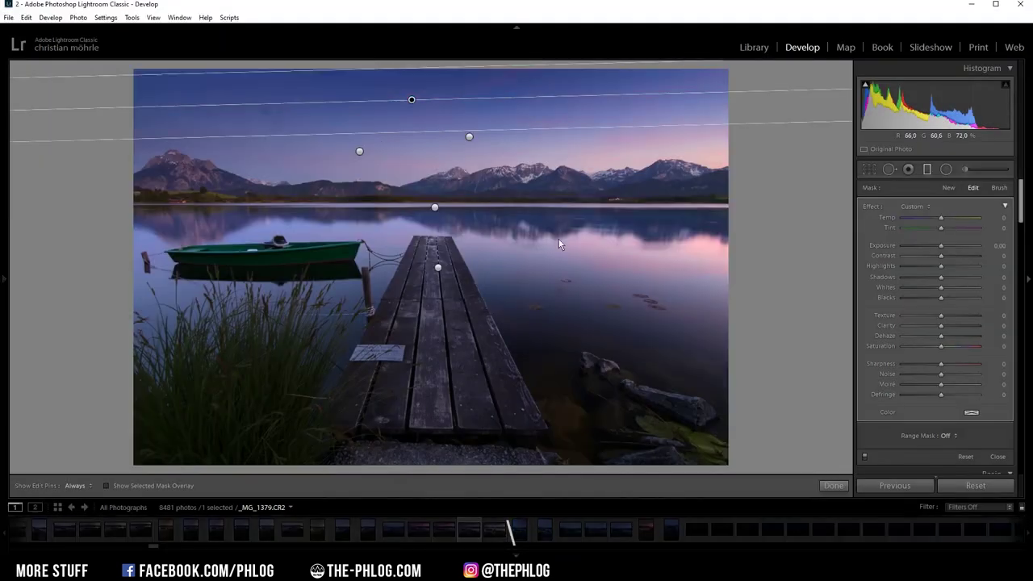
left_click_drag(934, 249, 931, 246)
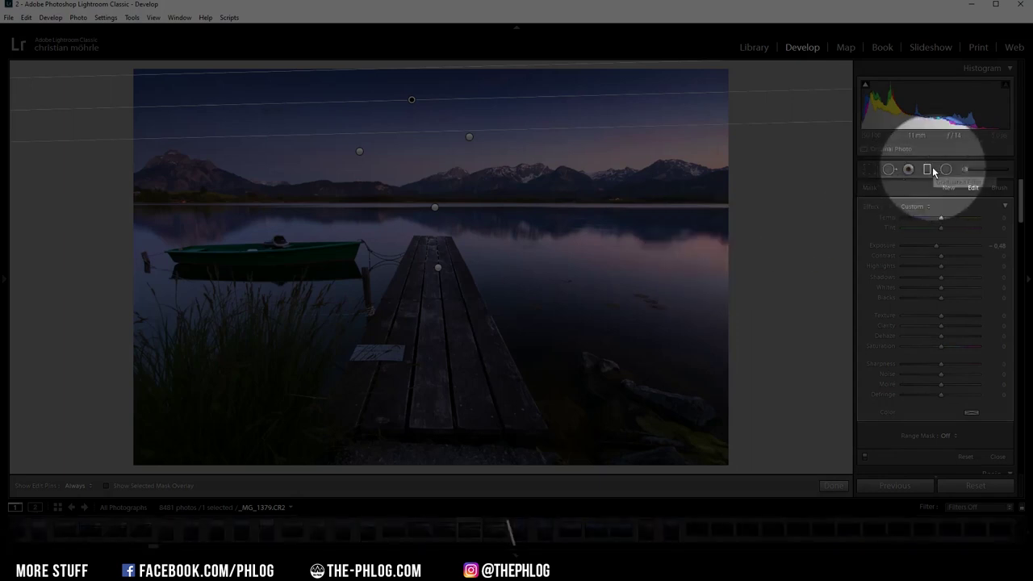
- Give the jetty radial filter Texture +30 and Clarity +33, then drag a wide radial filter around the mountains
left_click(946, 169)
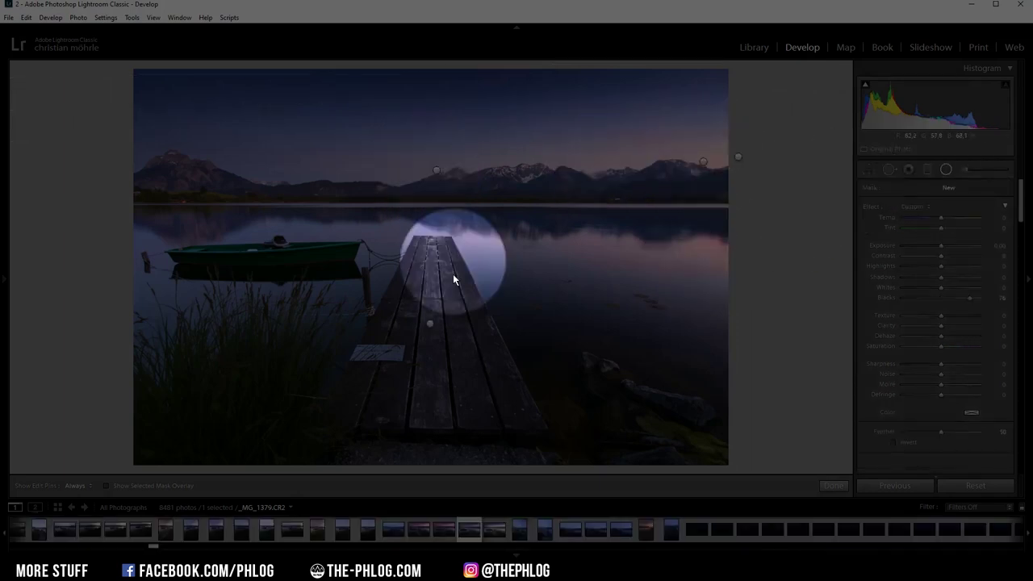
left_click(431, 325)
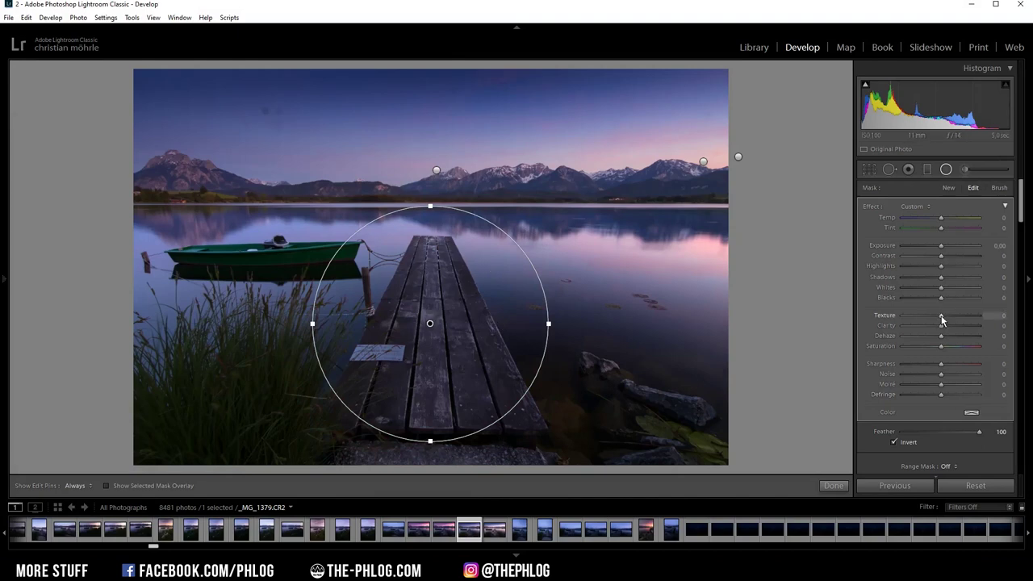
left_click_drag(941, 317, 946, 317)
left_click_drag(951, 316, 956, 326)
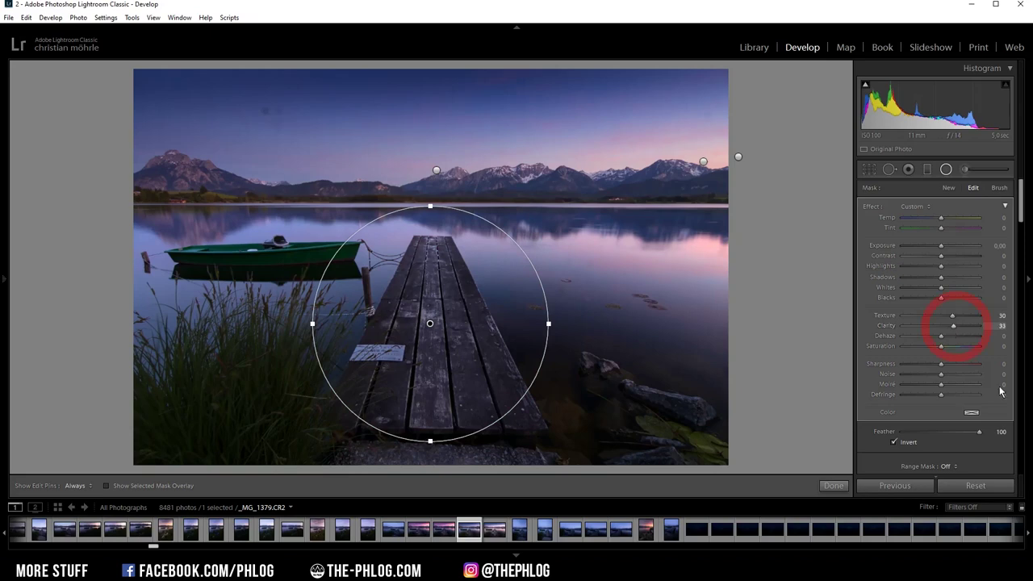
left_click_drag(436, 171, 851, 212)
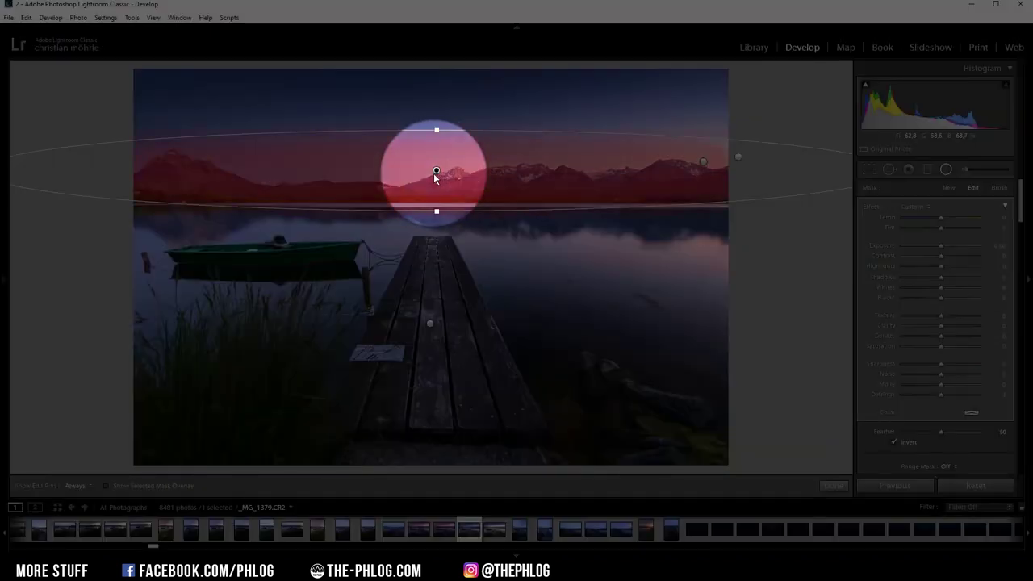
- Raise the mountain radial filter's Whites to +65 and Texture to about +19
mouse_move(437, 171)
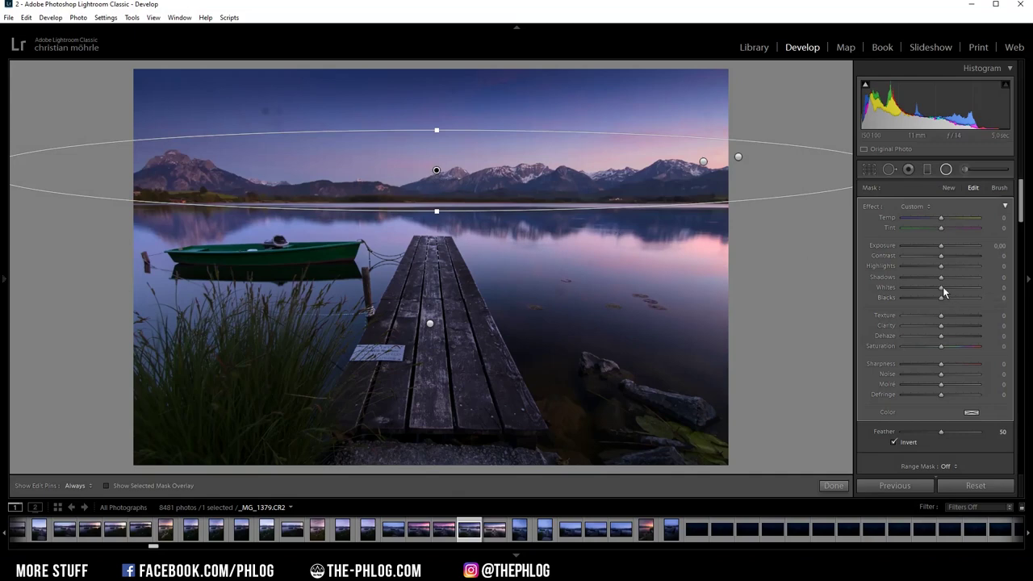
left_click_drag(943, 287, 966, 287)
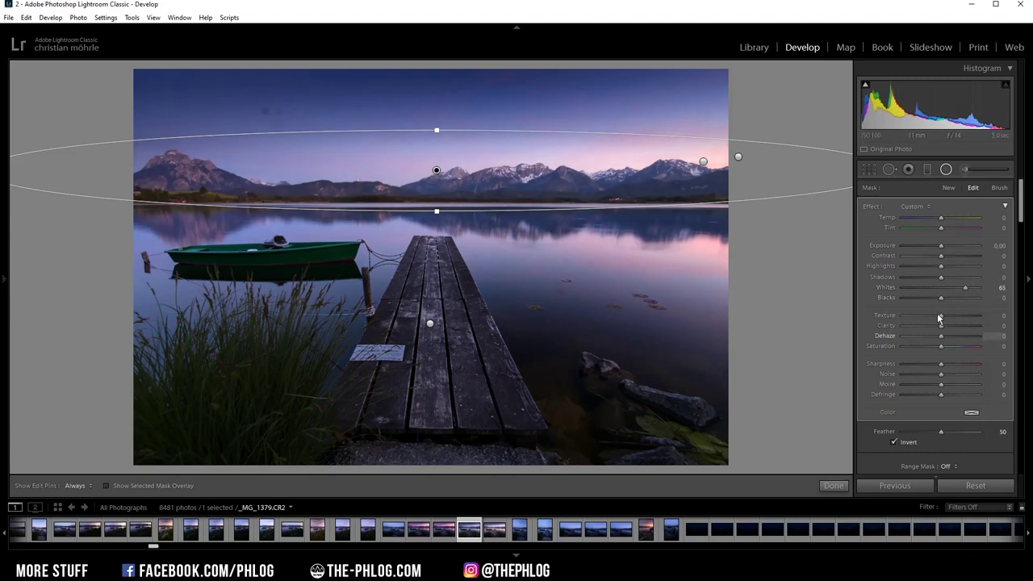
left_click_drag(942, 316, 949, 330)
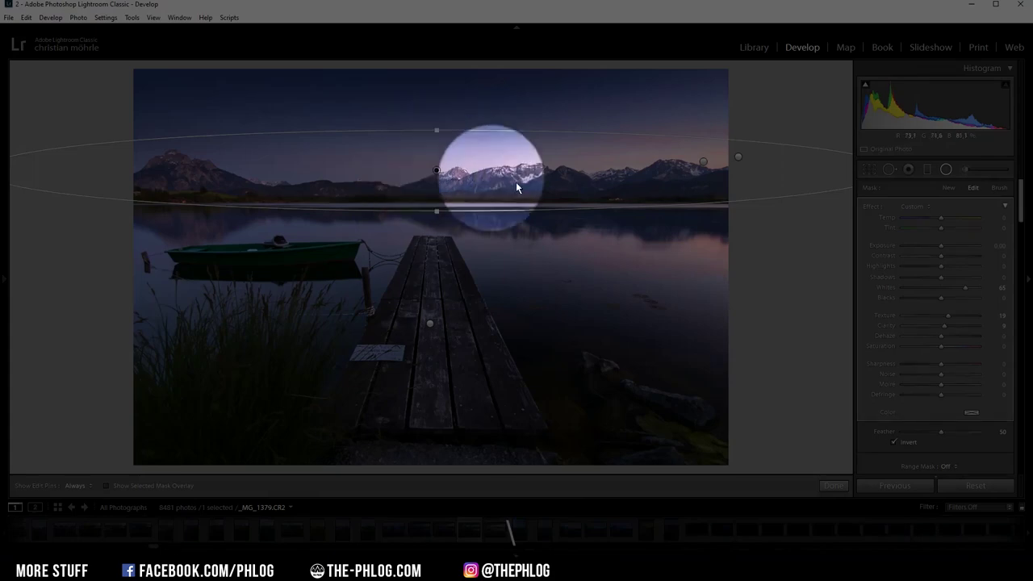
- Raise the right-sky radial filter's Whites to 25 and warm its Temp
left_click(702, 162)
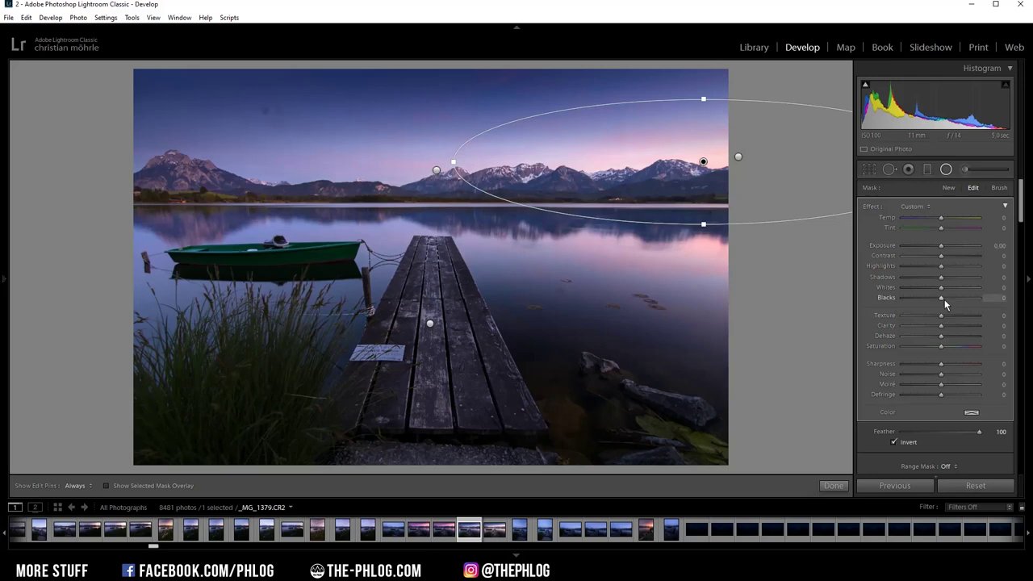
left_click_drag(944, 295, 949, 295)
key("alt")
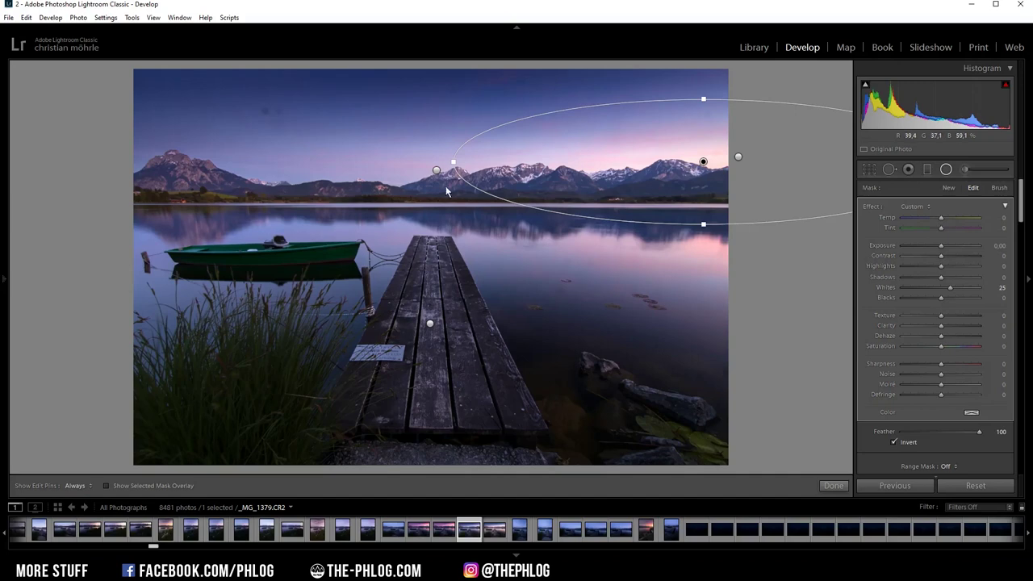
left_click_drag(941, 220, 946, 233)
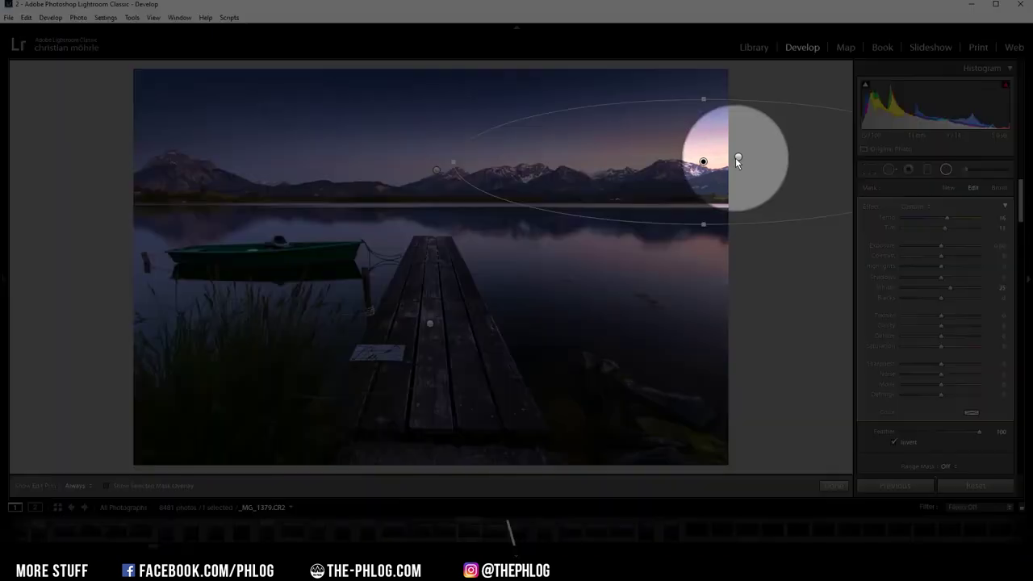
- Reshape the right-sky ellipse, lift Blacks to +62 and warm Temp to +28, then close radial editing
left_click_drag(737, 161, 738, 157)
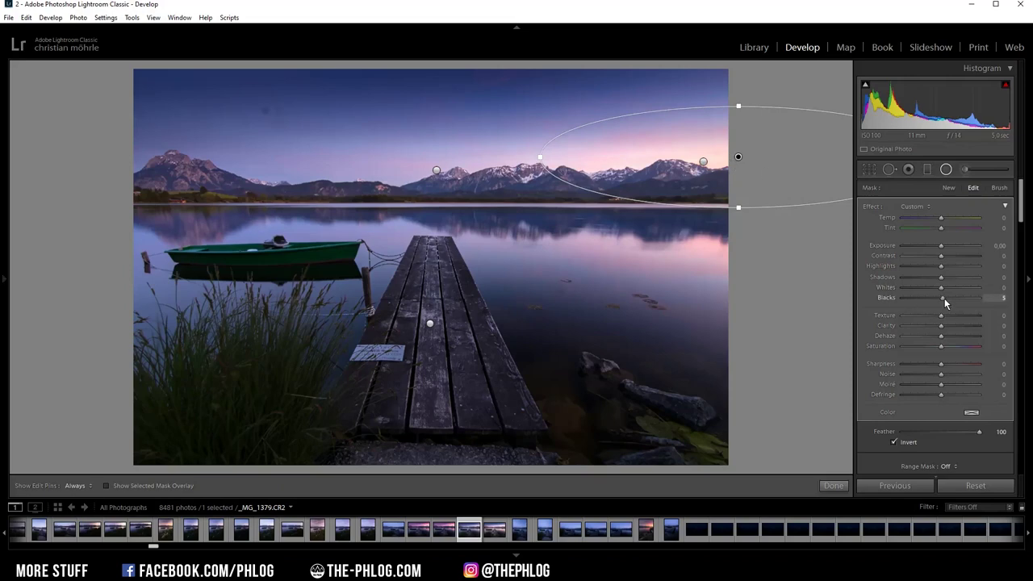
left_click_drag(944, 298, 947, 297)
left_click_drag(963, 302, 964, 302)
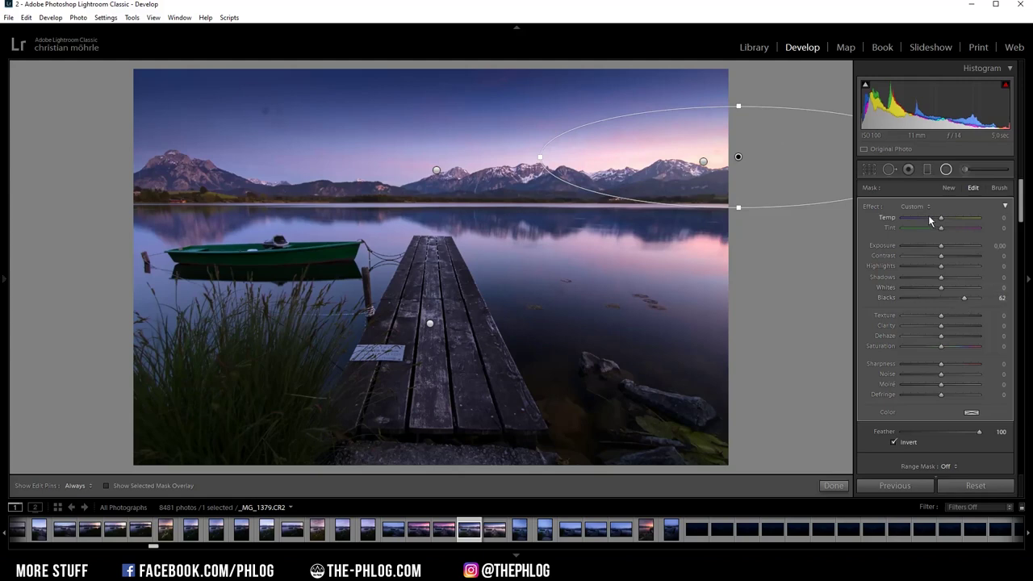
left_click_drag(941, 220, 953, 223)
left_click(946, 170)
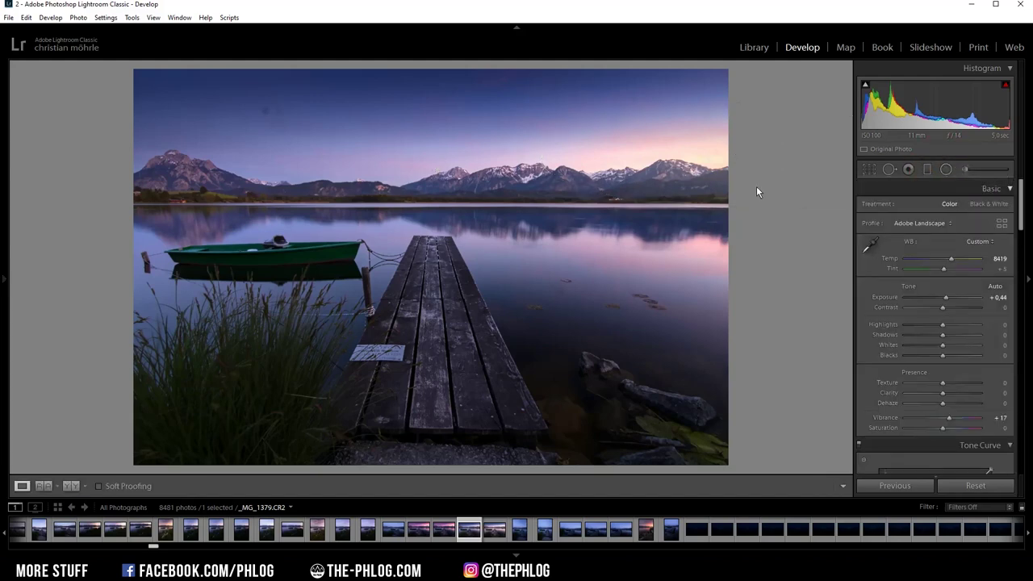
- Set HSL saturation to Green -100, Yellow -63 and Orange -33, toggling the panel to compare
left_click_drag(1021, 203, 1020, 264)
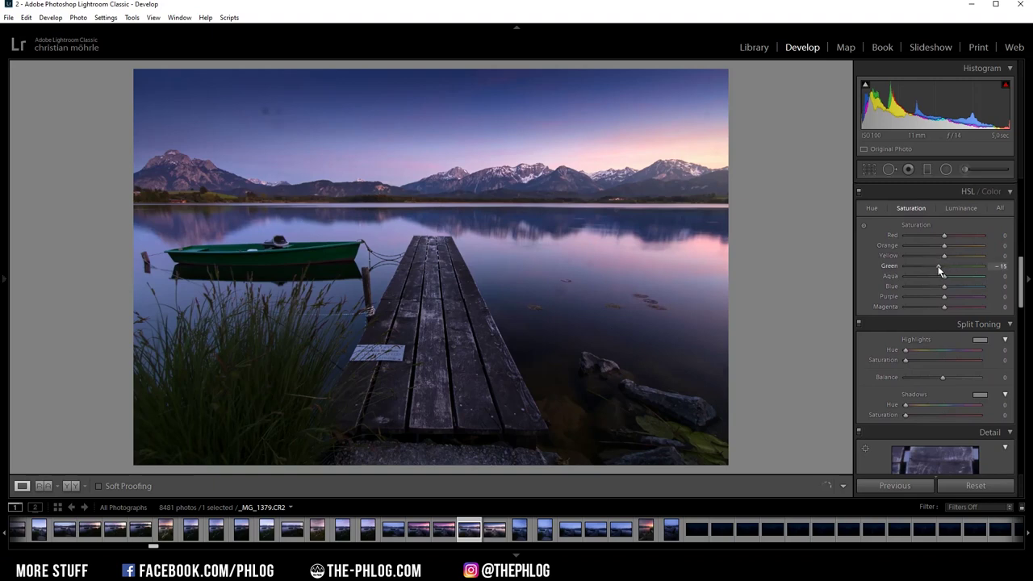
left_click_drag(933, 265, 850, 263)
left_click_drag(945, 247, 936, 250)
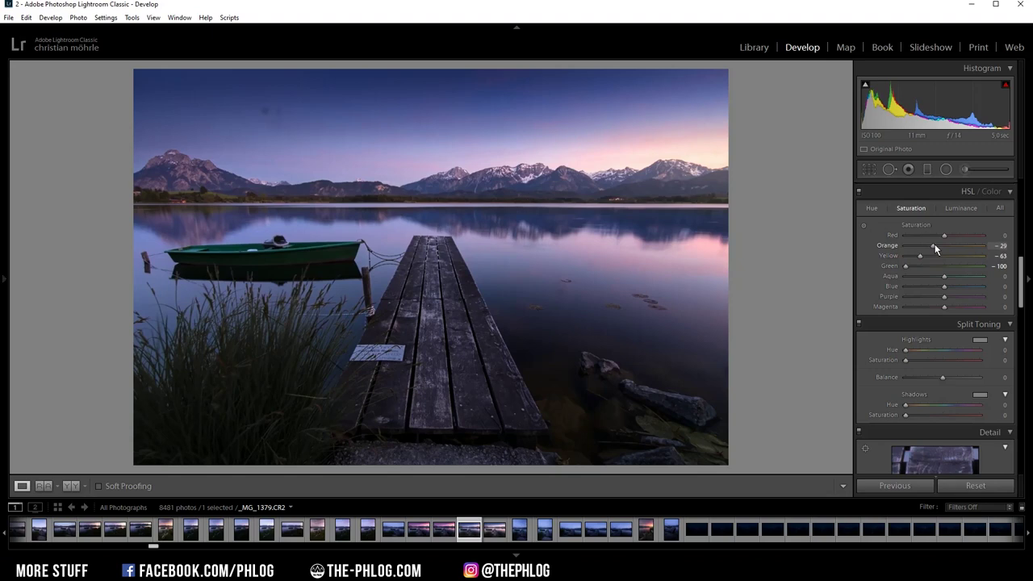
left_click(859, 193)
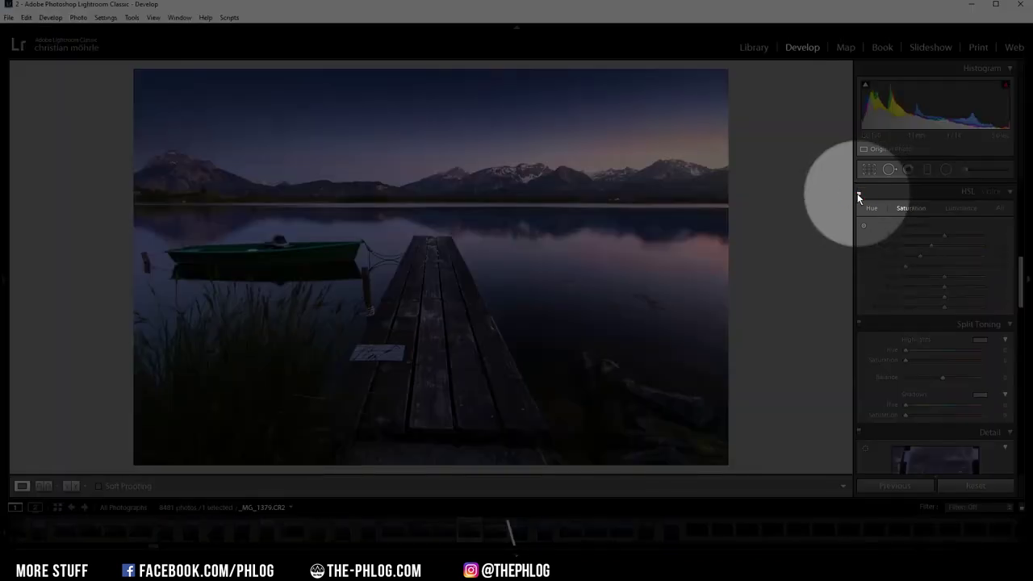
left_click(859, 192)
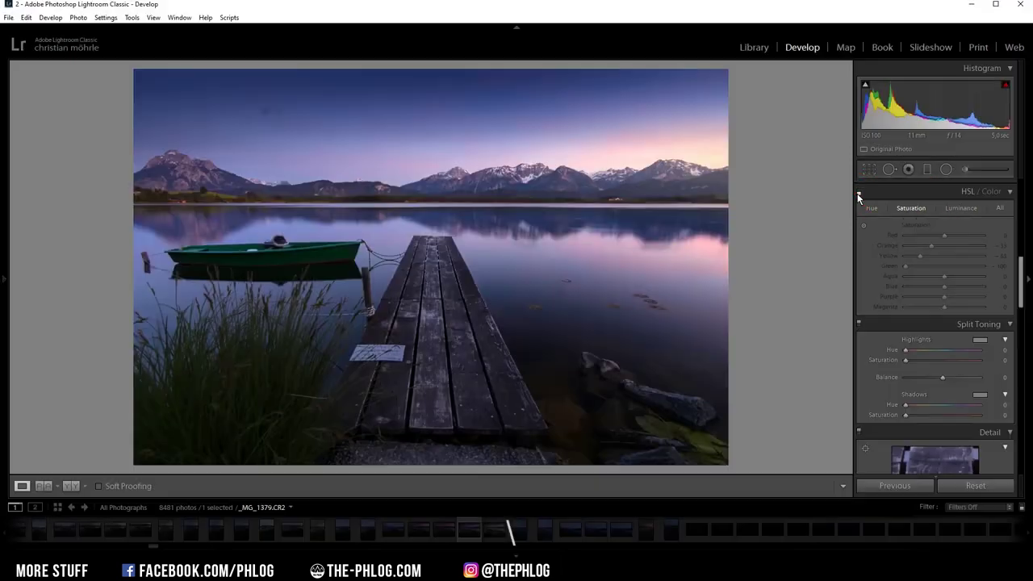
left_click(859, 192)
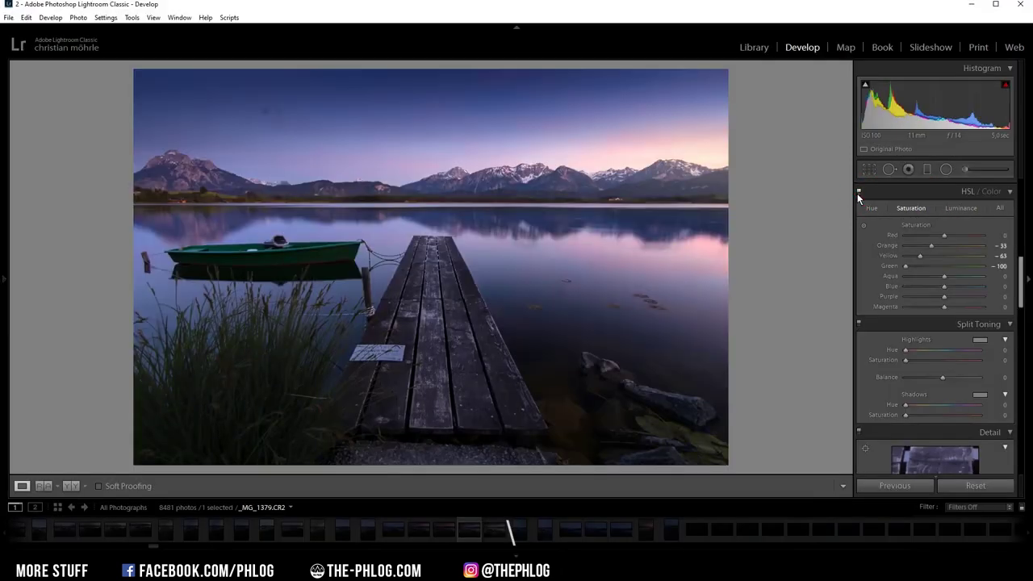
scroll(1020, 260, "up", 1)
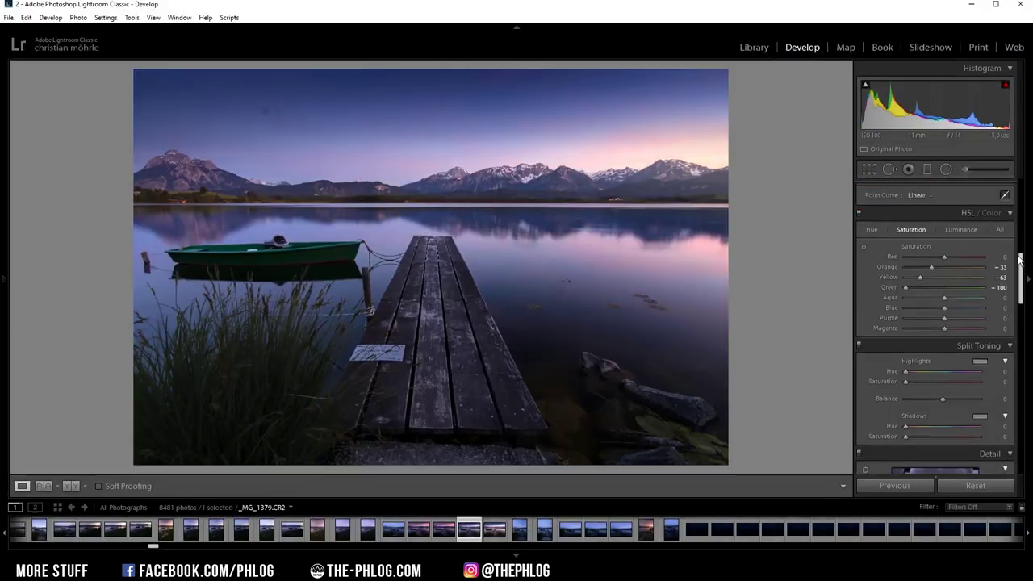
scroll(1021, 260, "down", 2)
left_click_drag(1022, 265, 1022, 289)
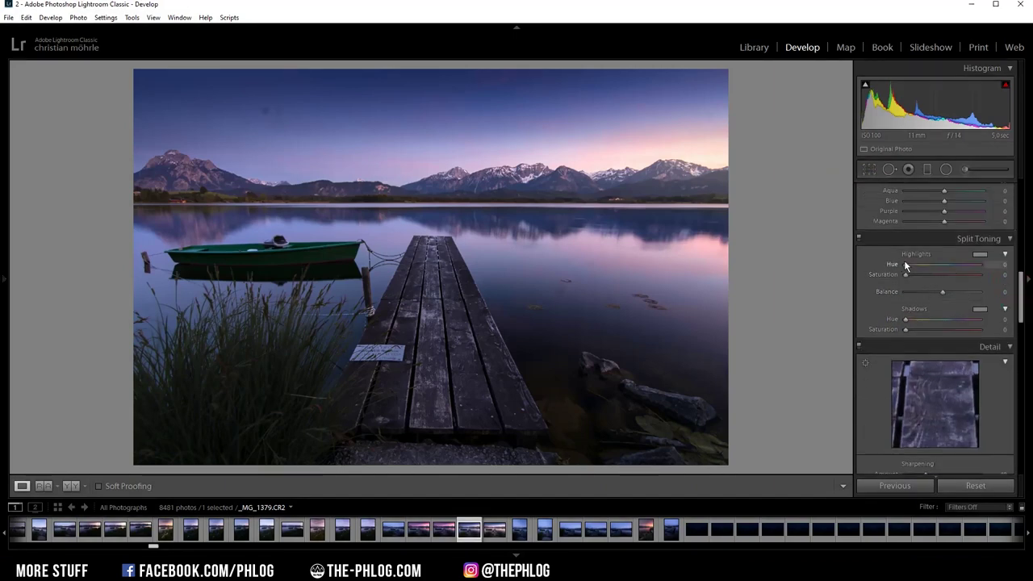
- Tint the split-toning highlights warm orange at Hue 28, Saturation 24
left_click(980, 255)
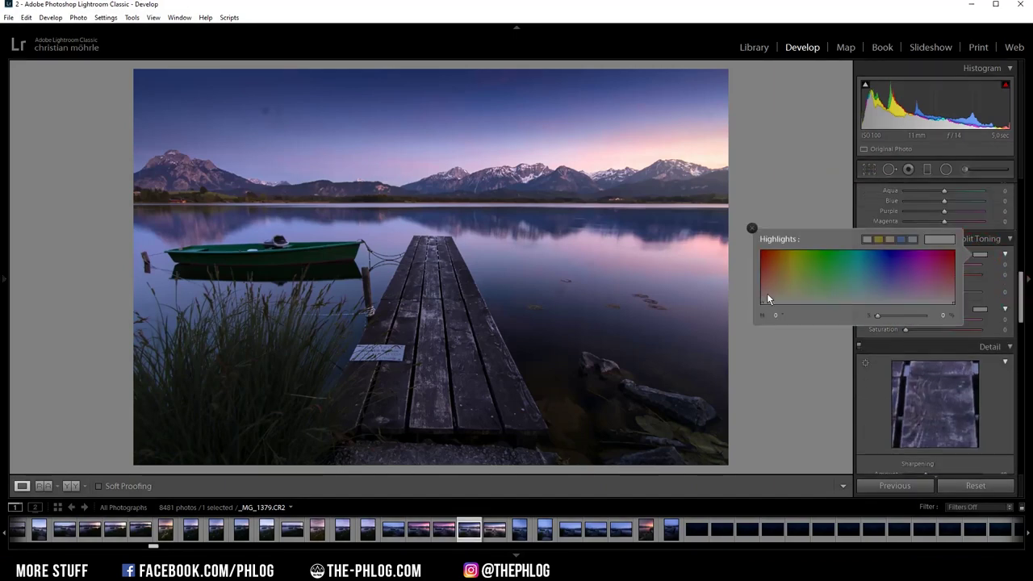
left_click_drag(771, 297, 776, 297)
left_click_drag(885, 318, 889, 318)
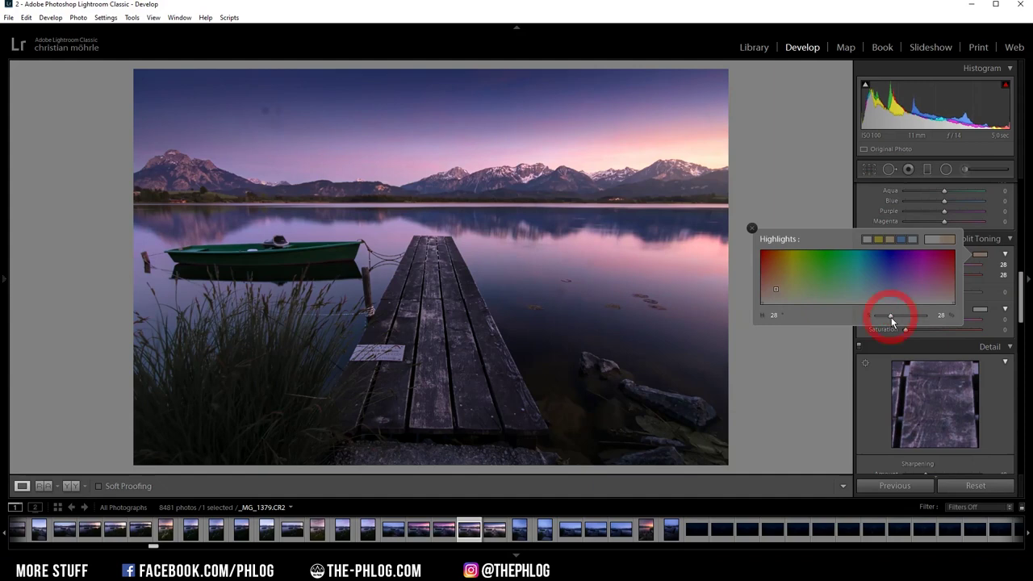
- Give the shadows a faint blue split tone at Hue 228, Saturation 5
left_click(981, 310)
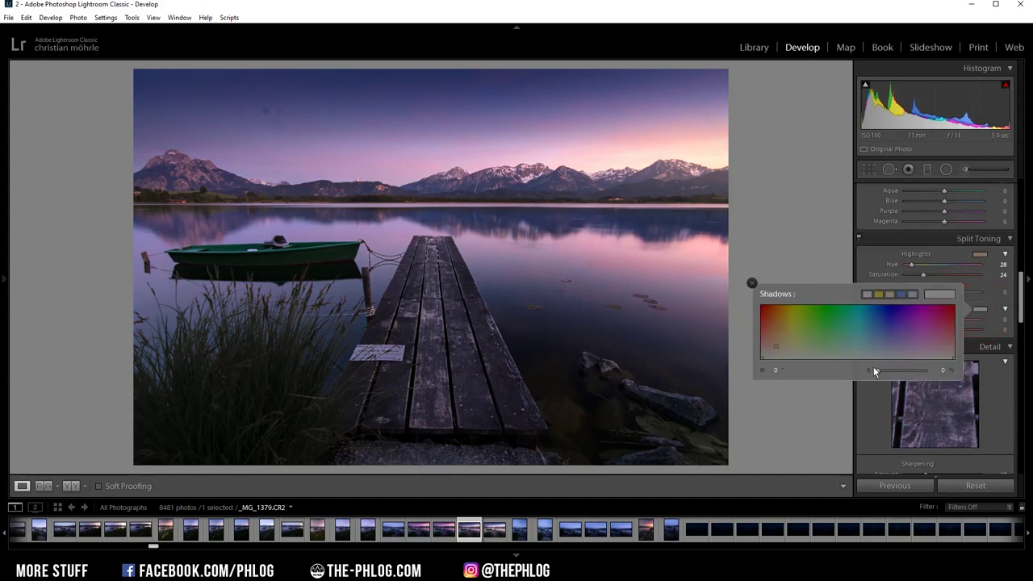
left_click_drag(881, 363, 882, 361)
left_click(1023, 280)
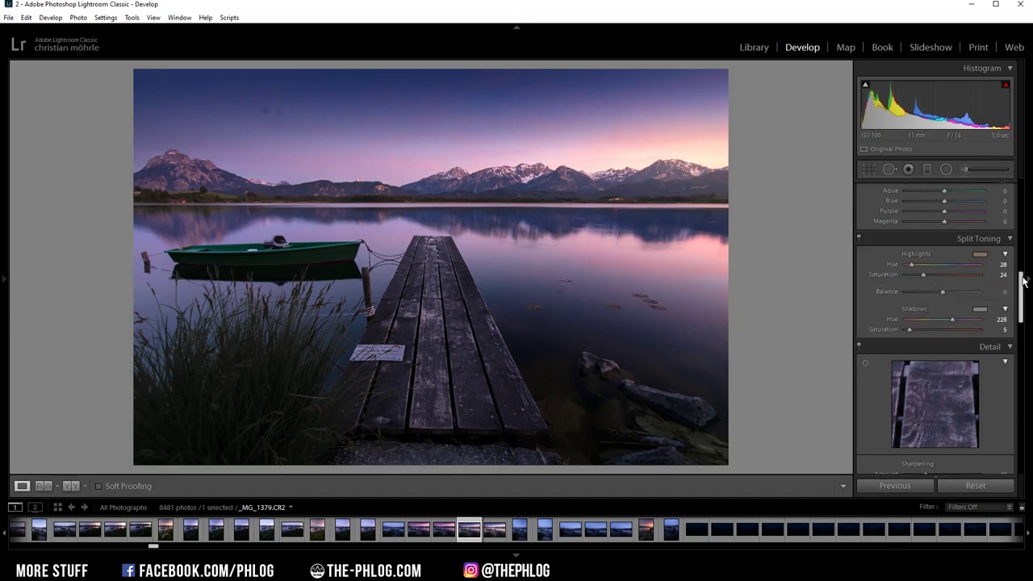
left_click_drag(1024, 279, 1023, 296)
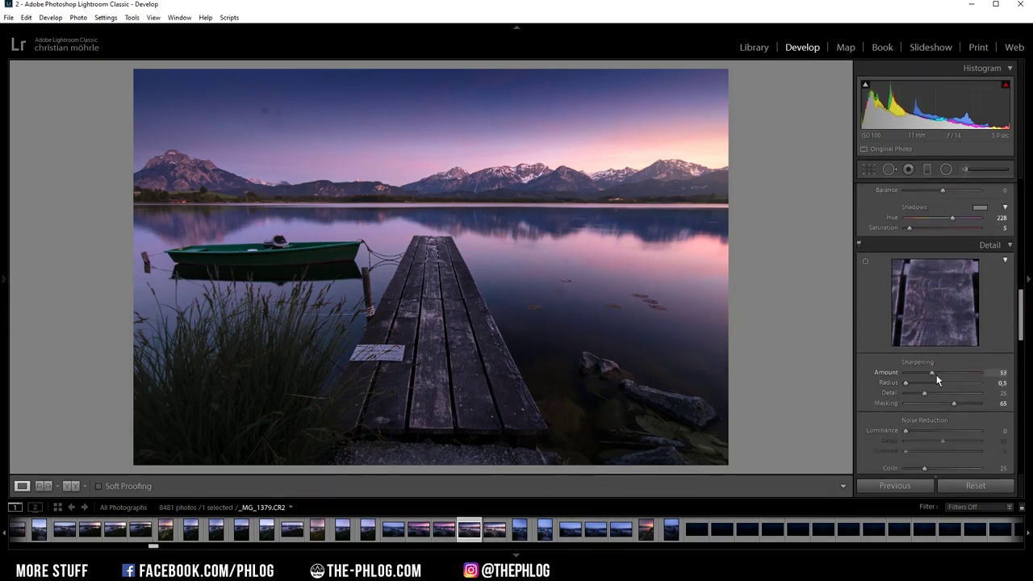
- In the Detail panel, raise Sharpening to Amount 99, Detail 51 and Masking 80
left_click_drag(936, 375, 962, 407)
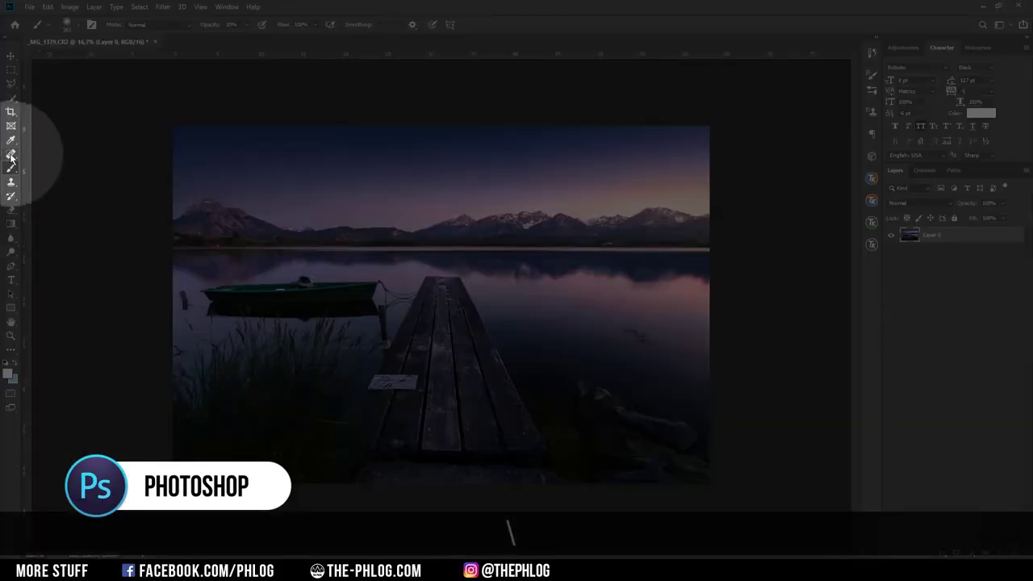
- Zoom in on the sky with the Spot Healing Brush and heal the dark dust spots above the mountains
left_click(10, 154)
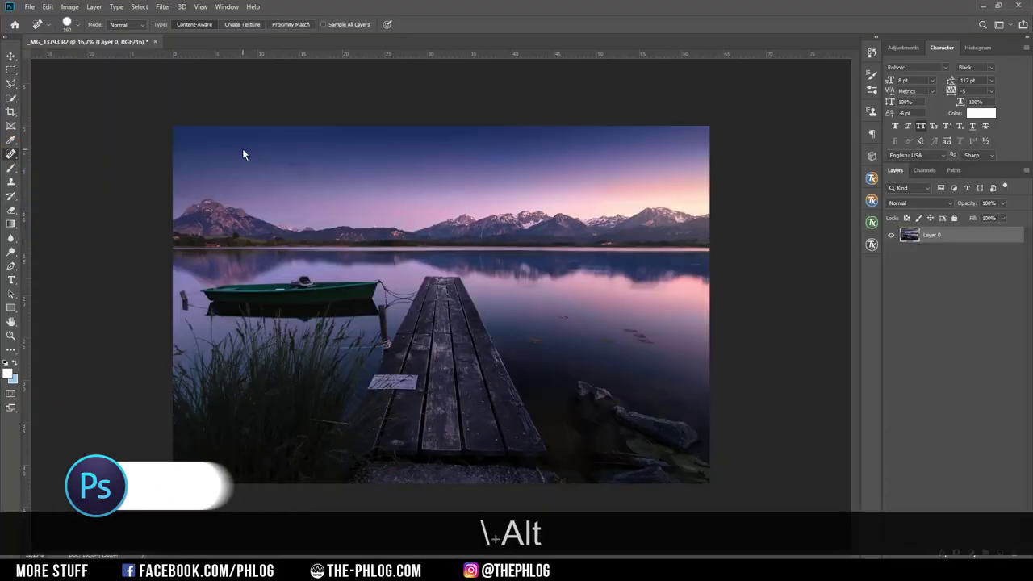
scroll(242, 153, "up", 6, "alt")
scroll(267, 181, "up", 1)
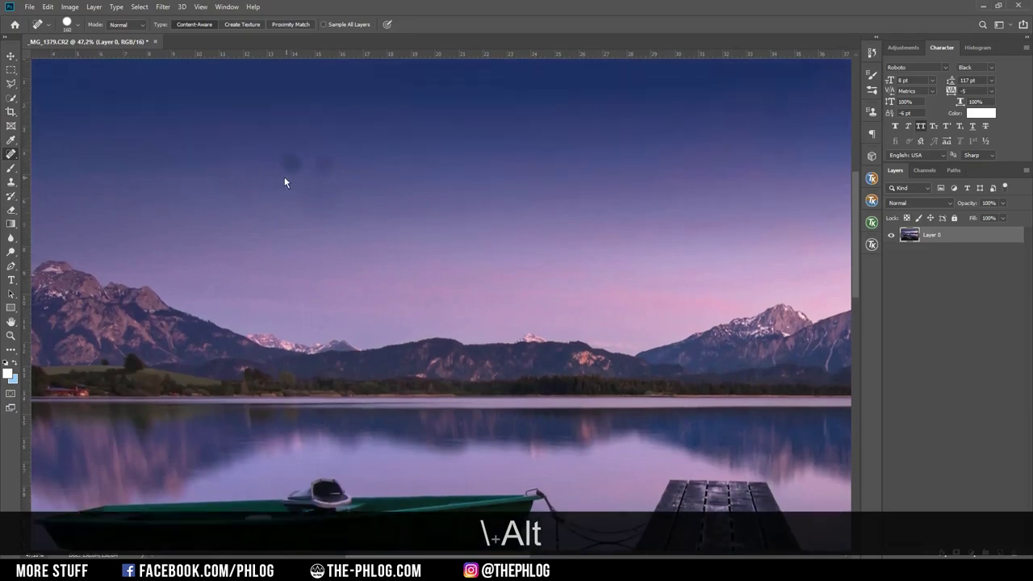
scroll(279, 212, "down", 1, "alt")
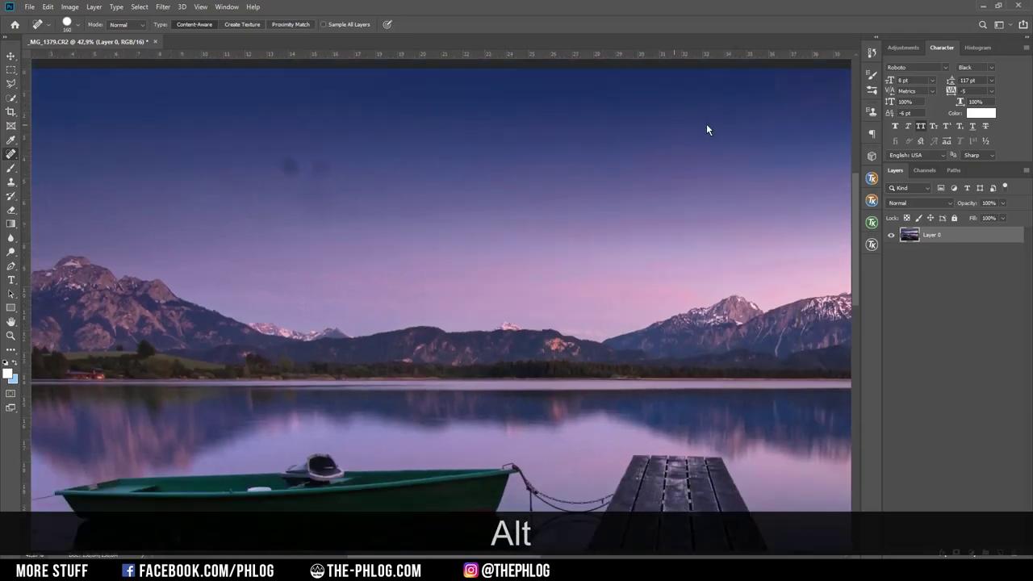
scroll(332, 202, "down", 3, "alt")
scroll(466, 306, "up", 2, "alt")
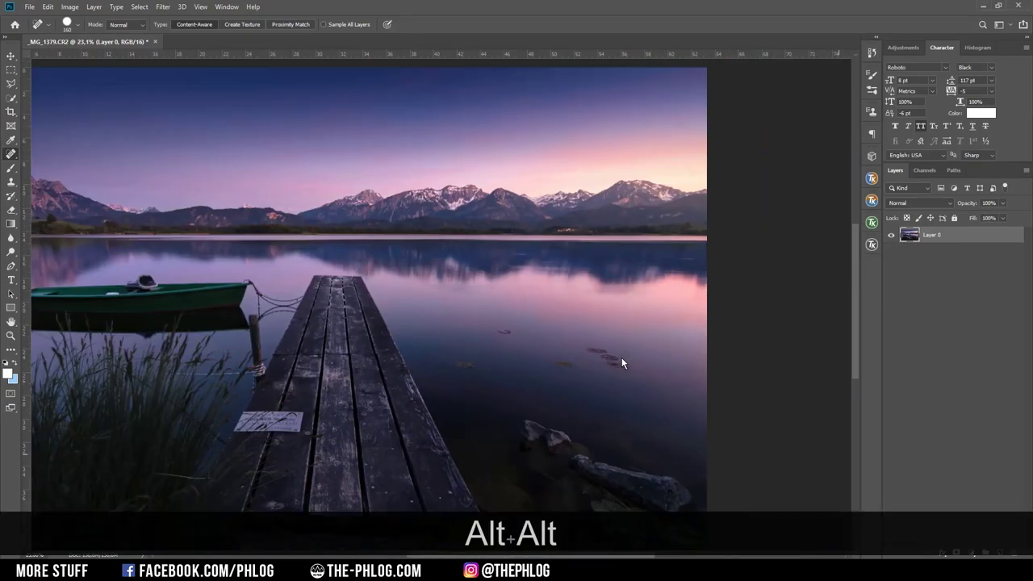
scroll(336, 284, "up", 3, "ctrl")
scroll(357, 310, "down", 4, "alt")
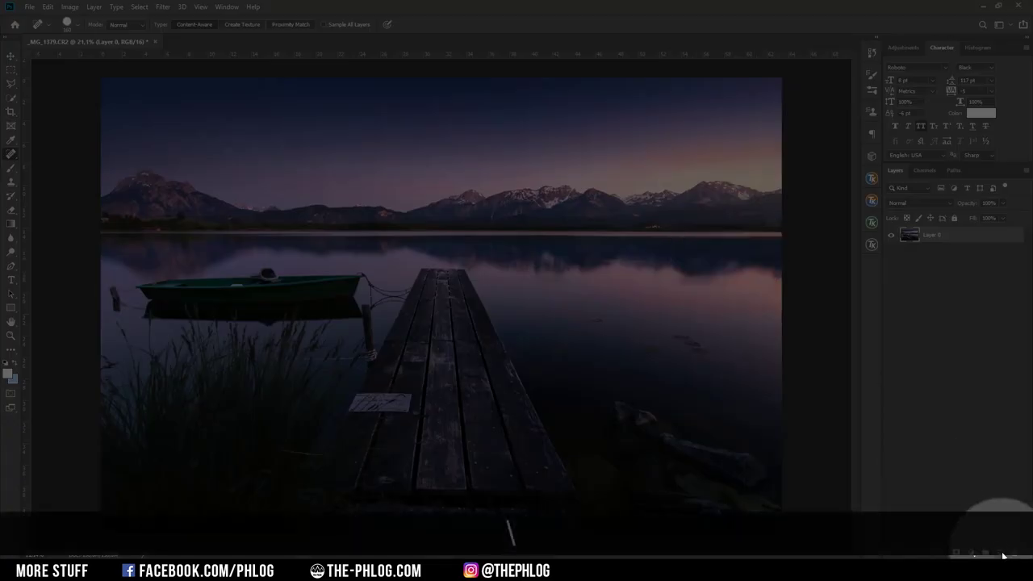
- Add a new Hard Light layer and sample the light pink sky colour for the brush
left_click(1001, 553)
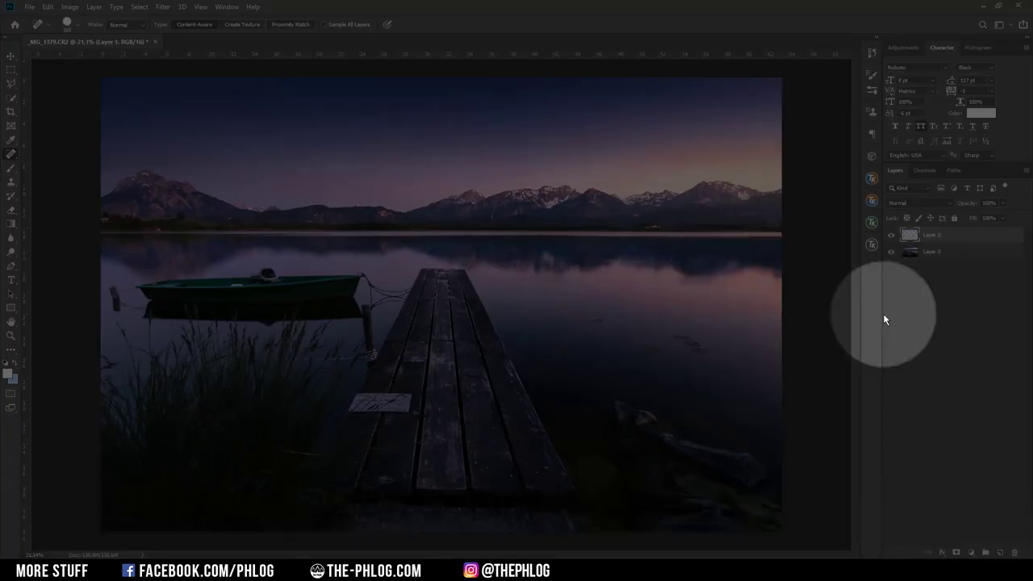
left_click(940, 203)
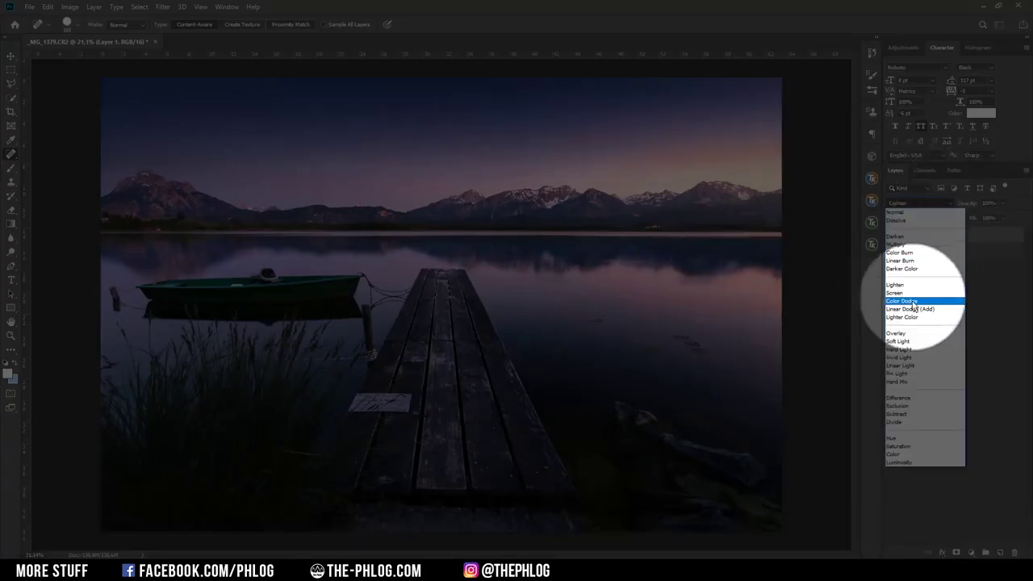
left_click(903, 348)
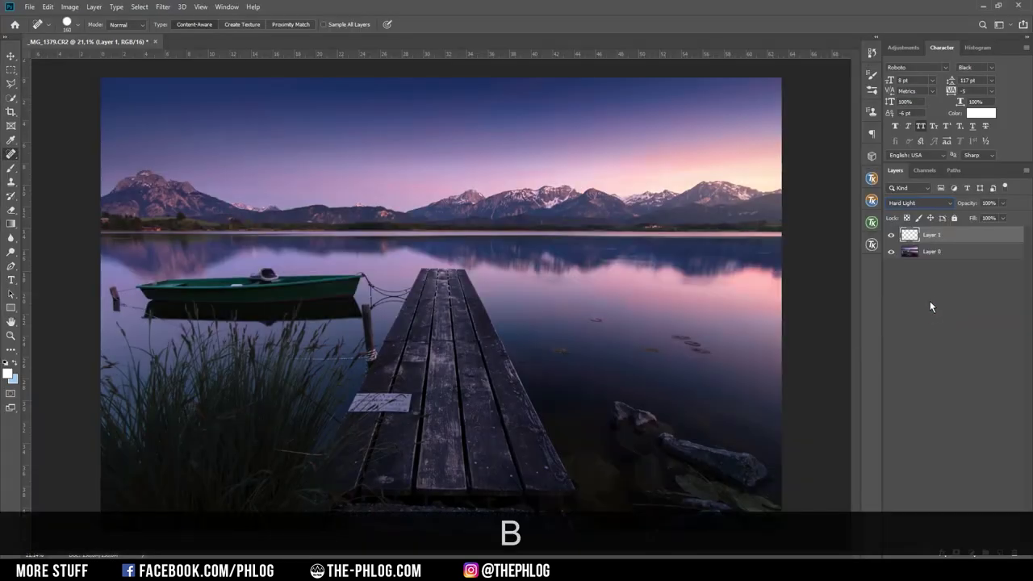
key("Escape")
key("b")
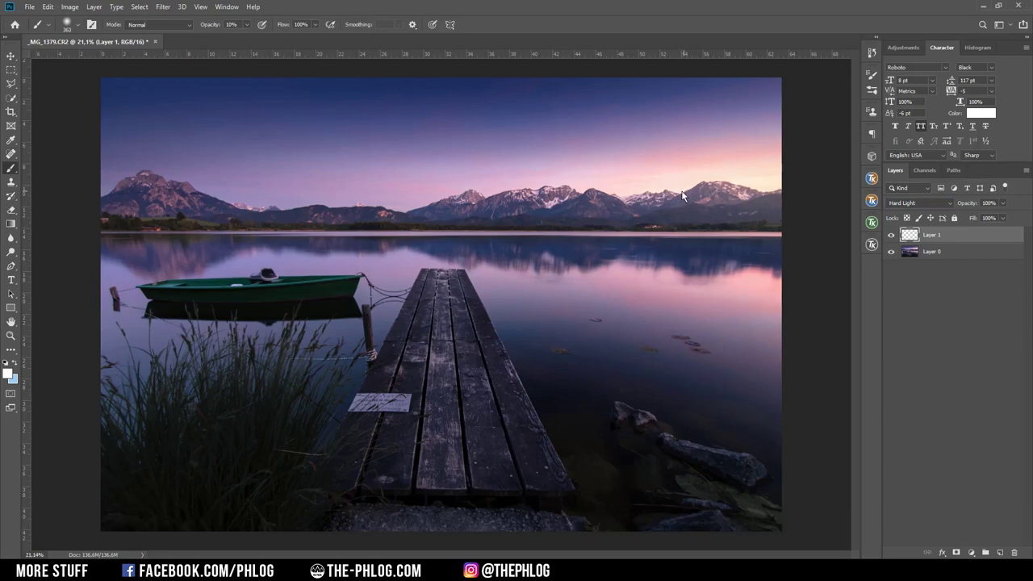
key("alt")
left_click(680, 194, "alt")
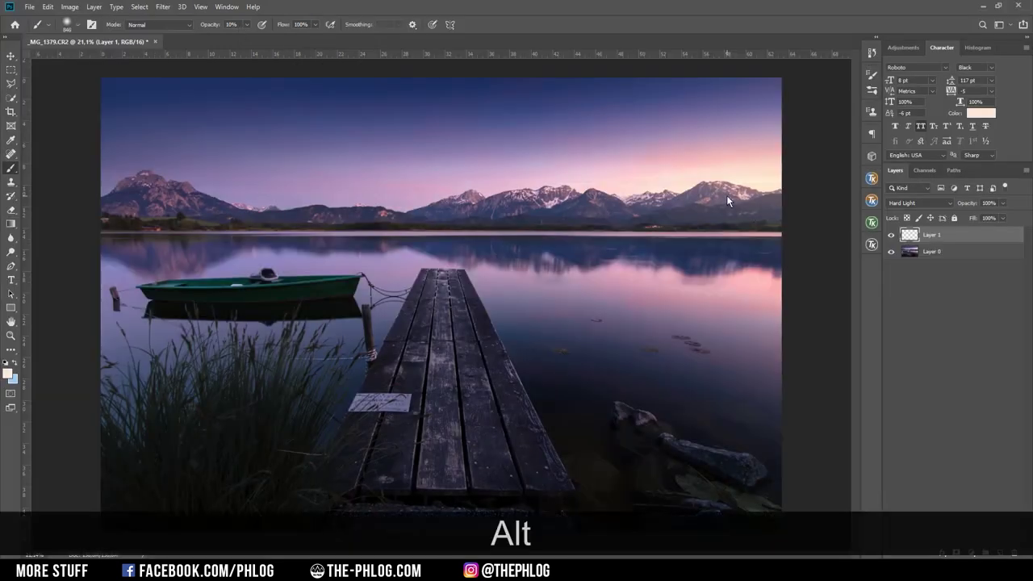
- Resize the brush to paint pink over the mountains, then select Layer 0 with Layer 1
right_click(726, 195, "alt")
mouse_move(737, 198)
left_mouse_down()
mouse_move(758, 198)
mouse_move(742, 181)
mouse_move(749, 230)
left_mouse_up()
right_click(766, 185, "alt")
left_click_drag(769, 184, 751, 189)
scroll(750, 188, "up", 3)
scroll(697, 186, "down", 4)
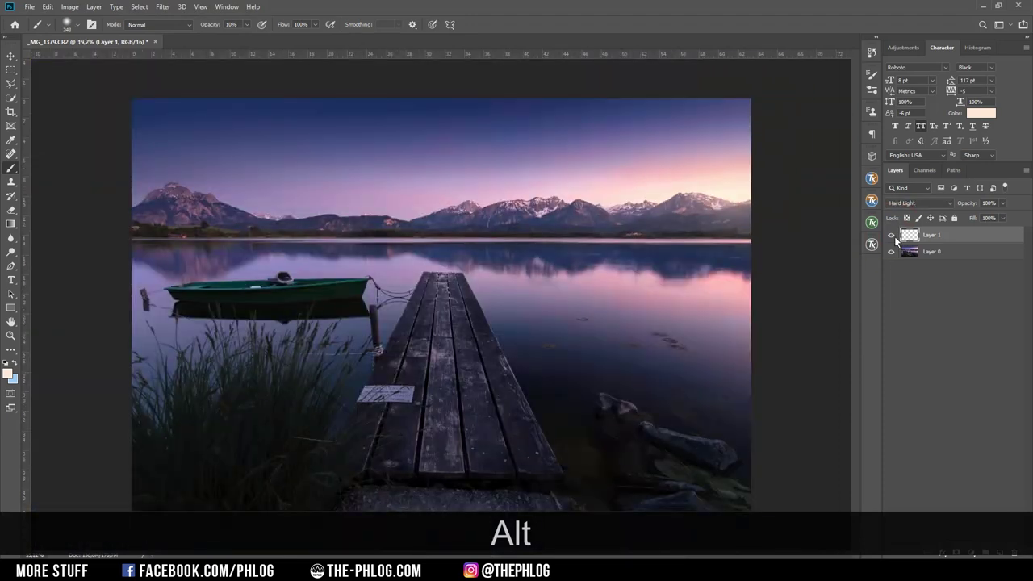
left_click(938, 250, "shift")
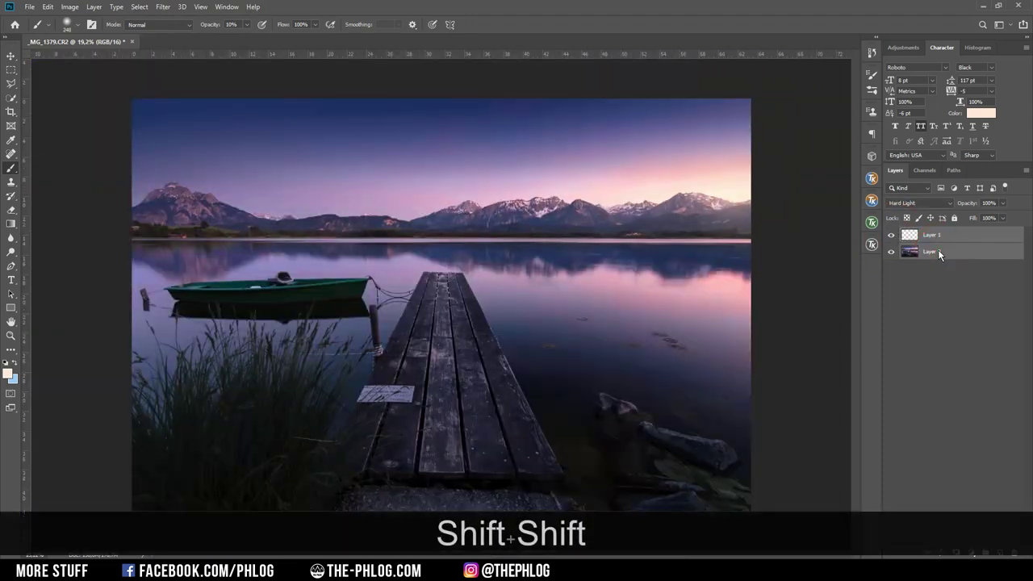
- Merge the layers and apply Color Efex Pro 4 Polarization at Strength 45%, Rotate 105°
key("ctrl+e")
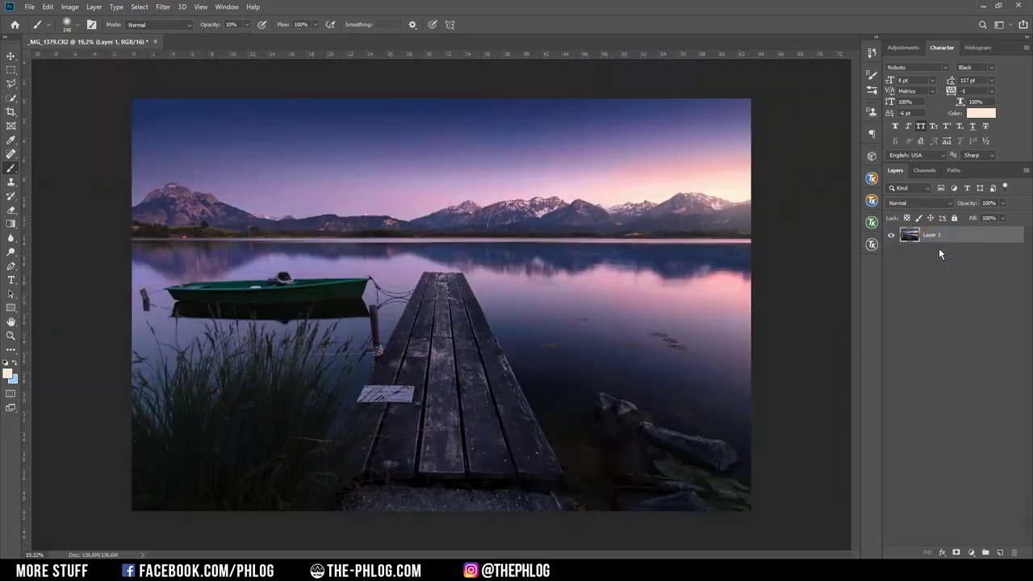
left_click(163, 6)
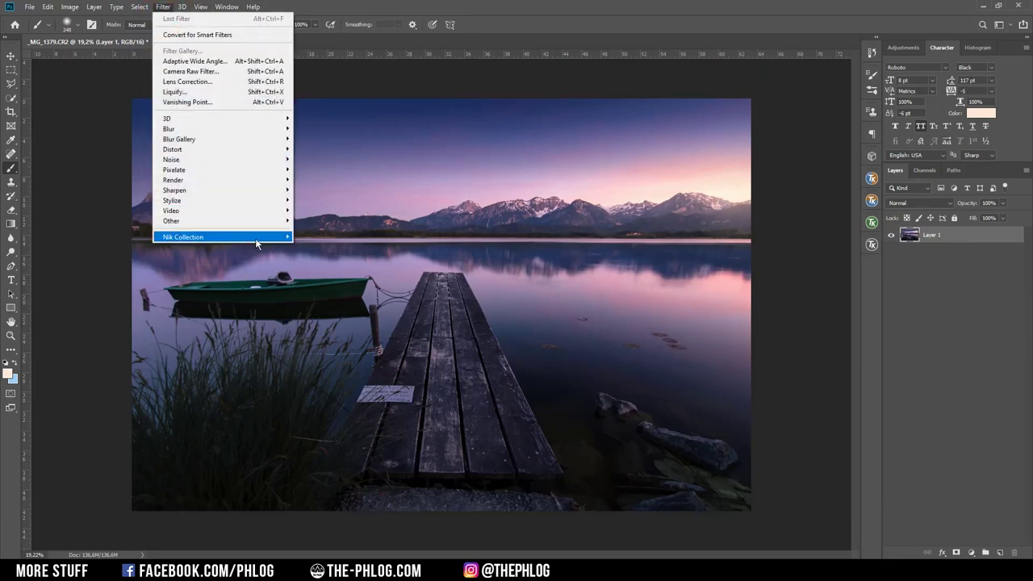
mouse_move(260, 237)
left_click(323, 246)
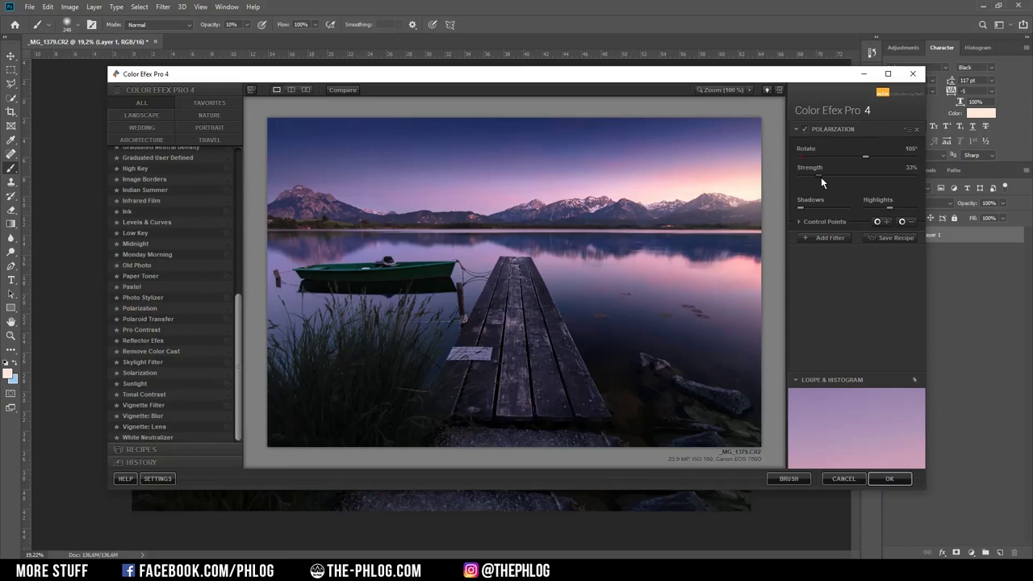
mouse_move(828, 175)
left_mouse_down()
mouse_move(849, 174)
mouse_move(826, 173)
left_mouse_up()
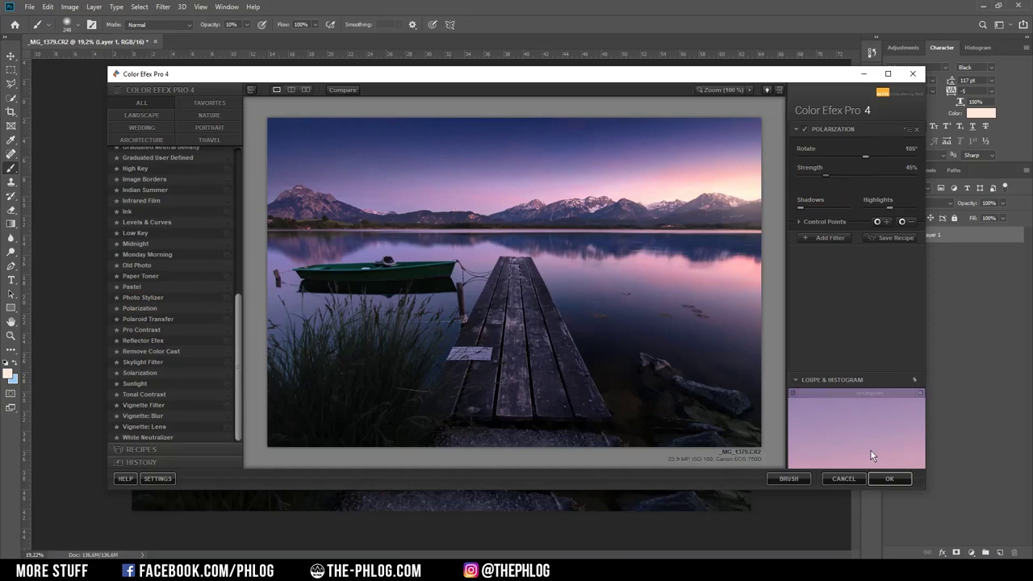
left_click(890, 478)
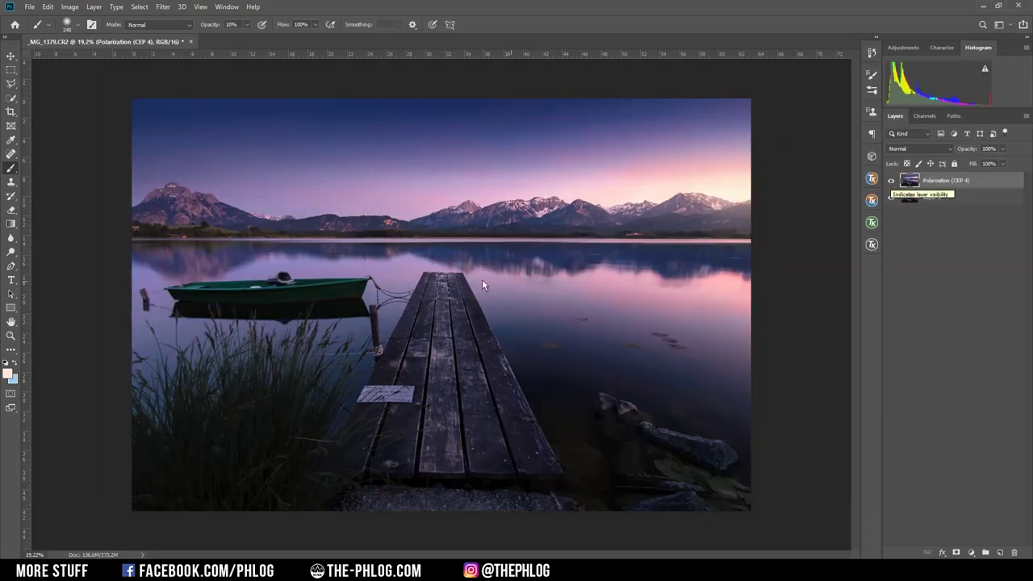